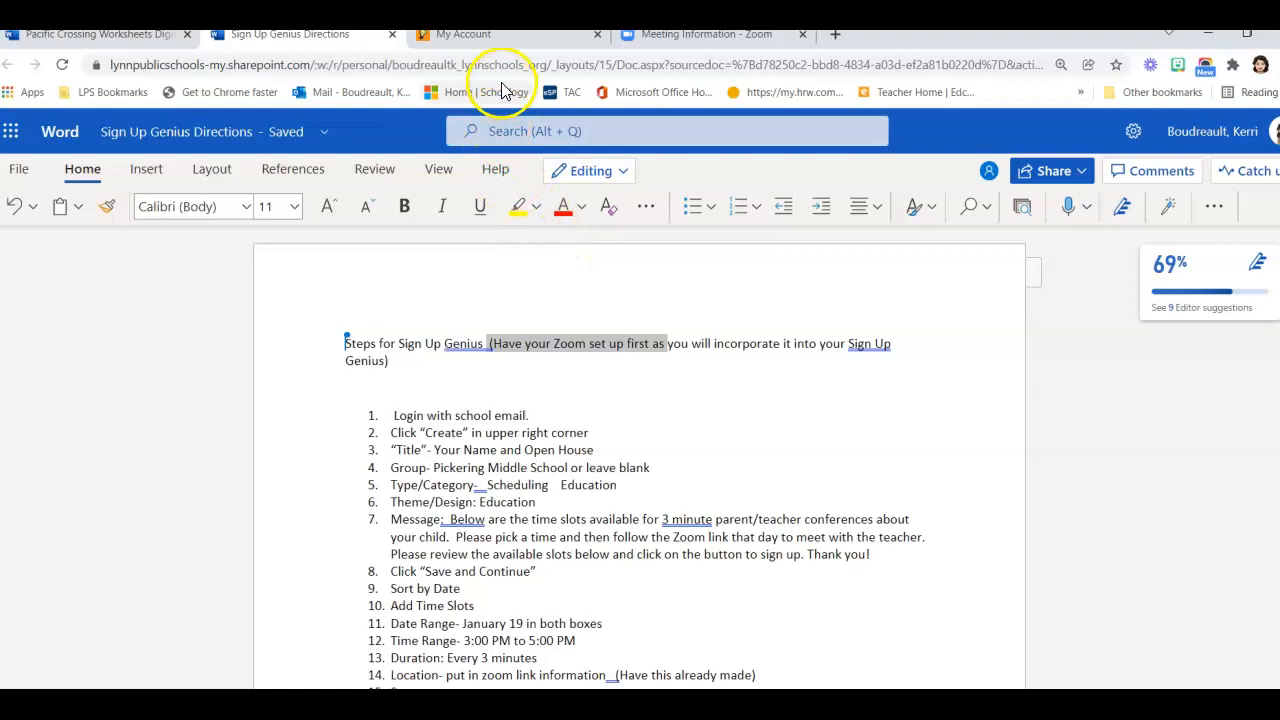
Start a new sign-up from the My Account page
{"action": "left_click", "coordinate": [505, 38]}
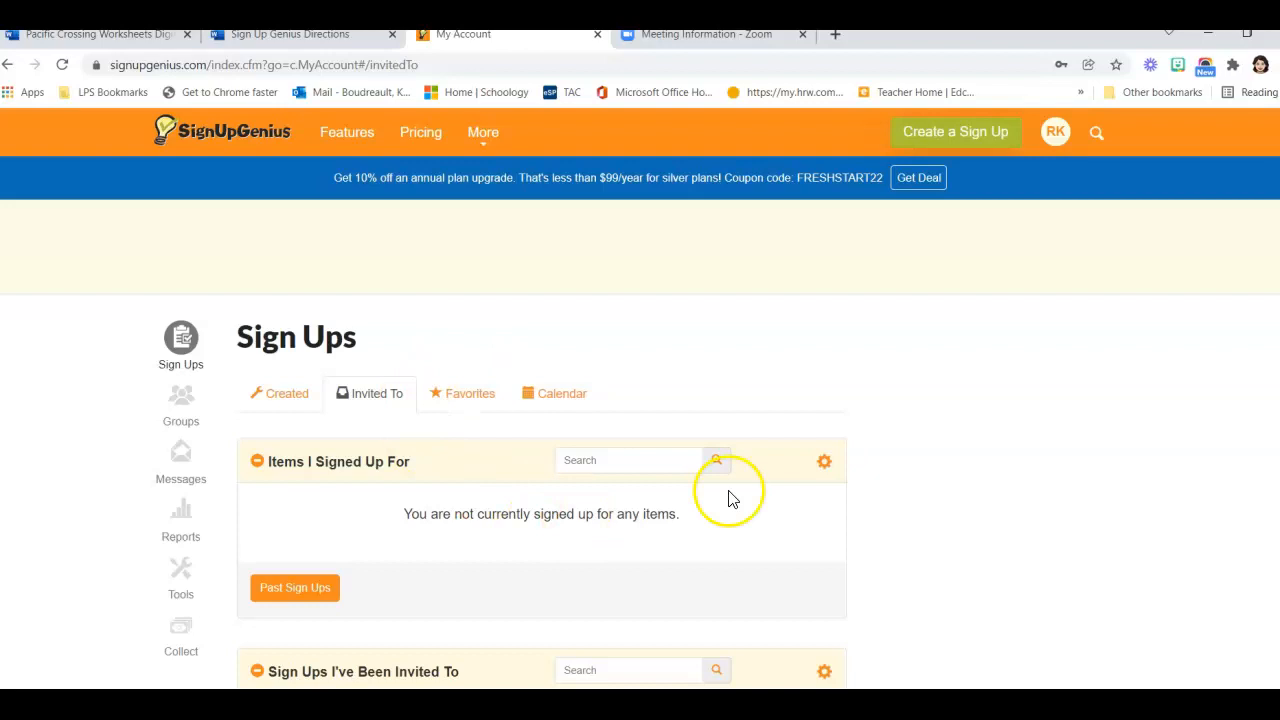
{"action": "left_click", "coordinate": [953, 134]}
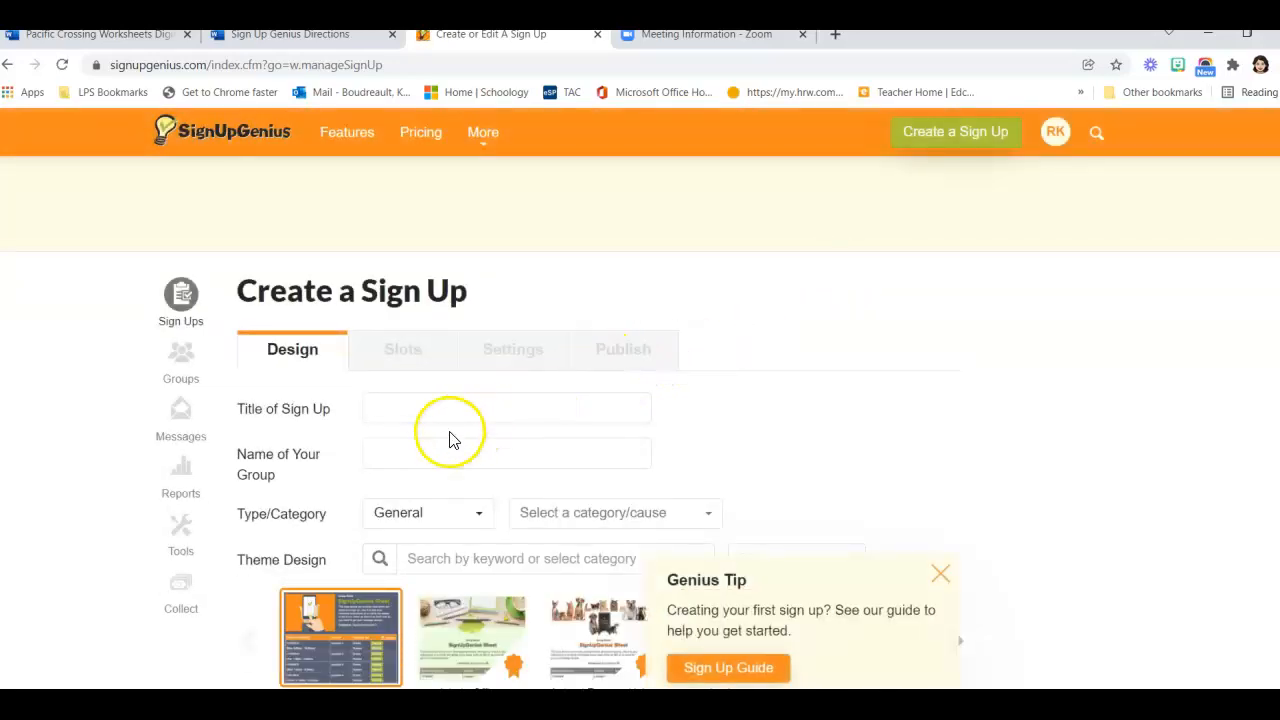
Title the sign-up with the teacher's name plus 'Open House' and set the group to Pickering Middle School
{"action": "scroll", "coordinate": [400, 430], "scroll_direction": "down", "scroll_amount": 1}
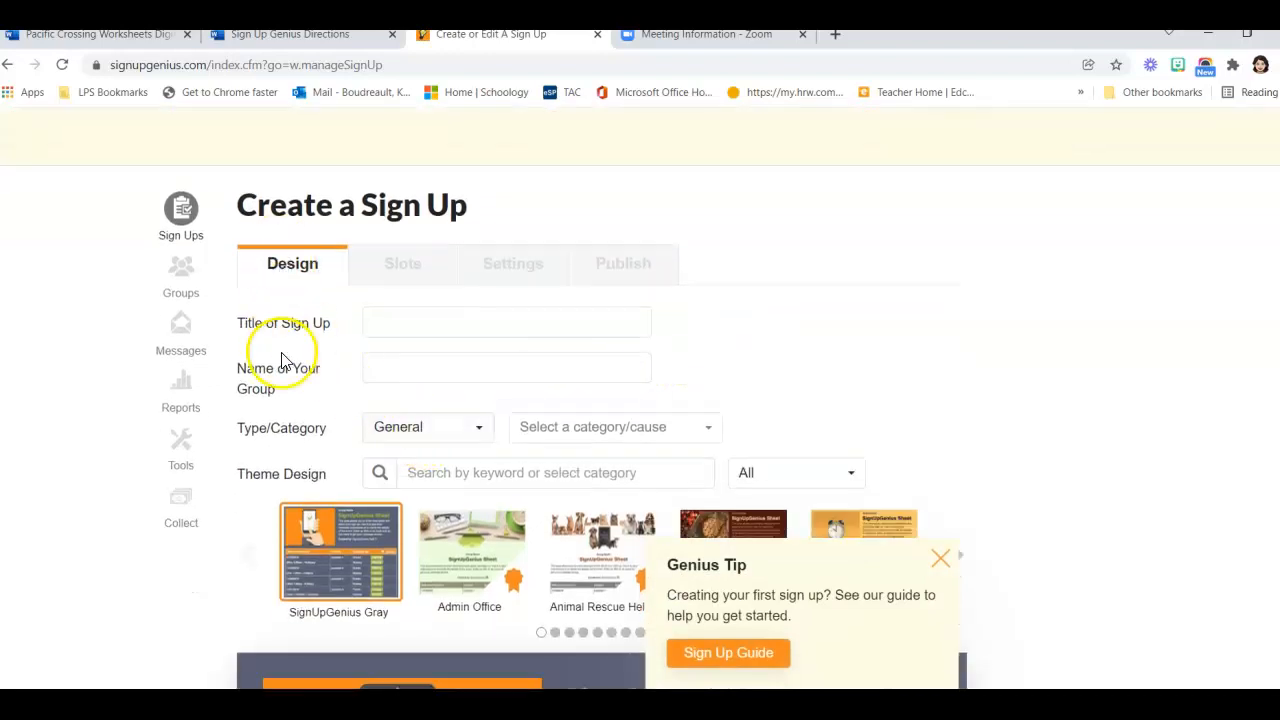
{"action": "left_click", "coordinate": [398, 322]}
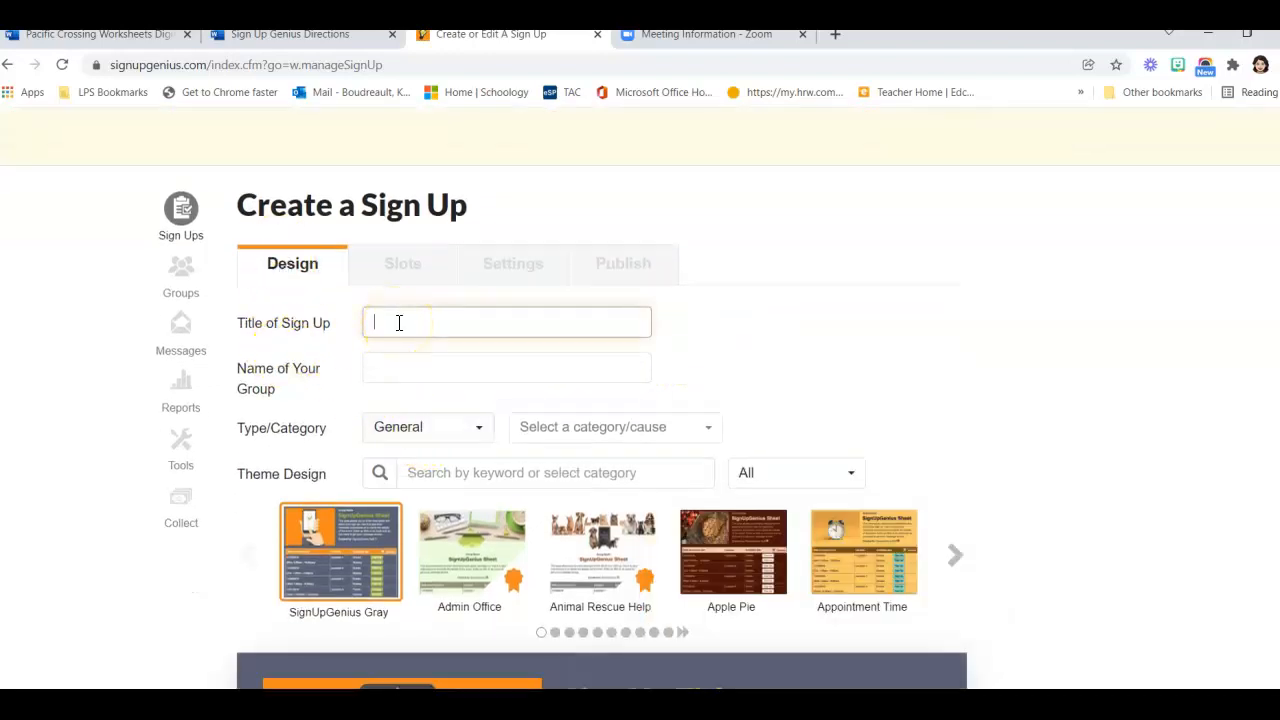
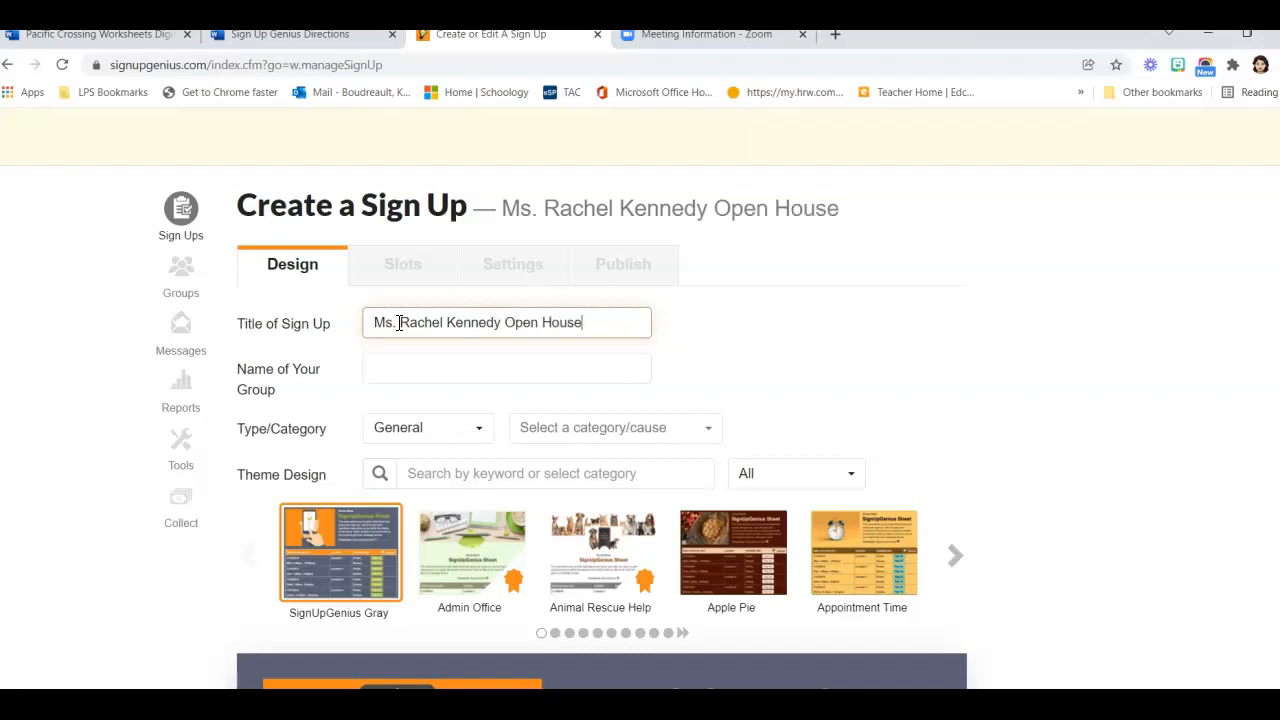
{"action": "left_click", "coordinate": [376, 370]}
{"action": "type", "text": "Pickering Middle School"}
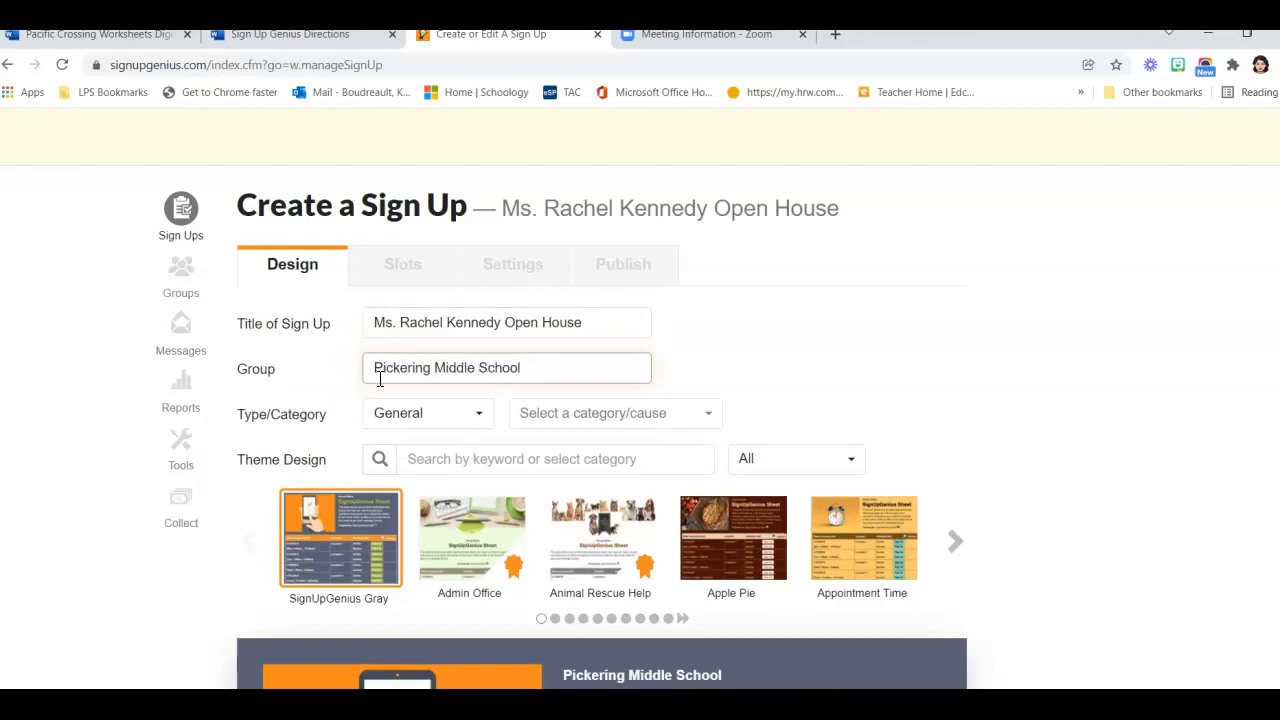
Set the type to Scheduling and category to Education, and apply the Appointment Time theme
{"action": "left_click", "coordinate": [430, 415]}
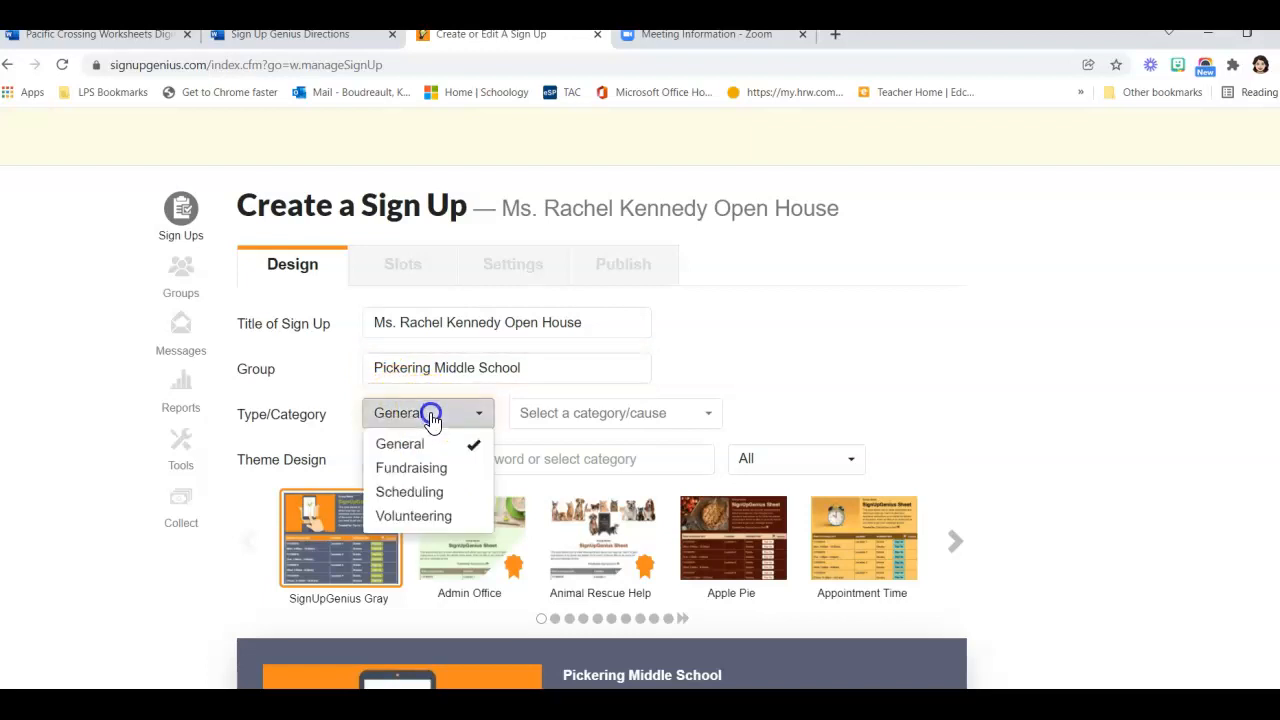
{"action": "left_click", "coordinate": [422, 492]}
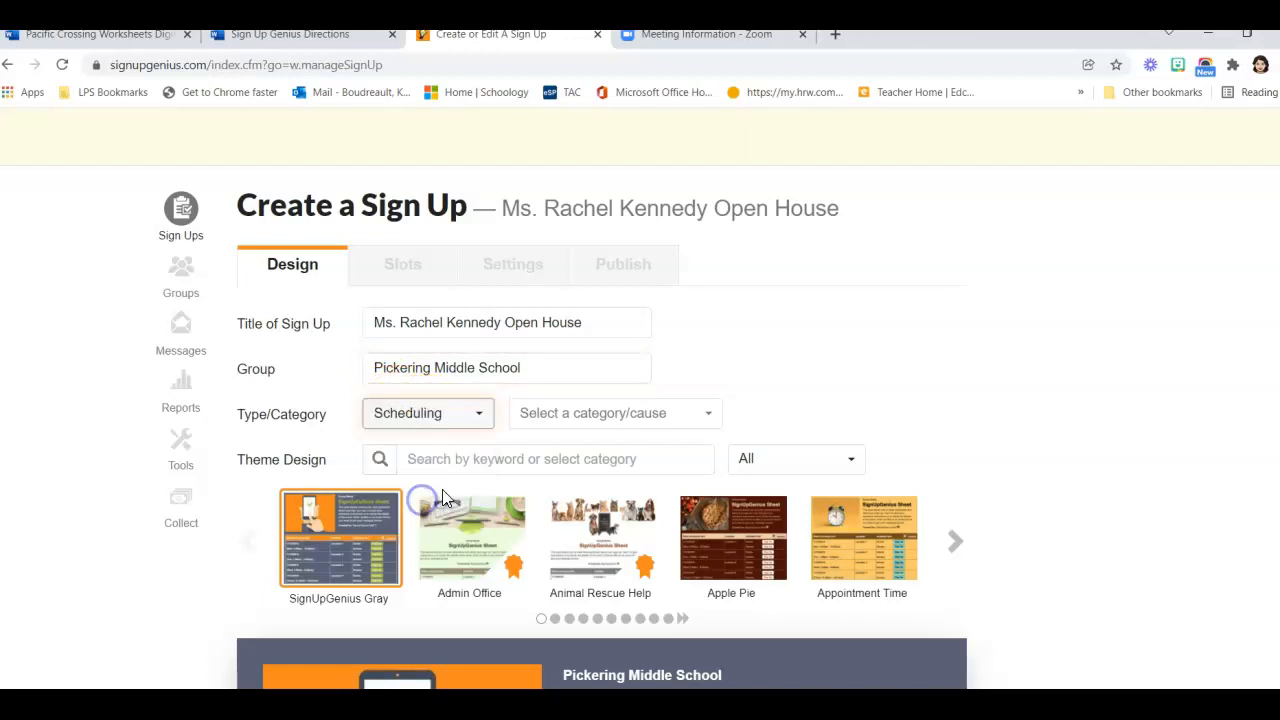
{"action": "left_click", "coordinate": [698, 416]}
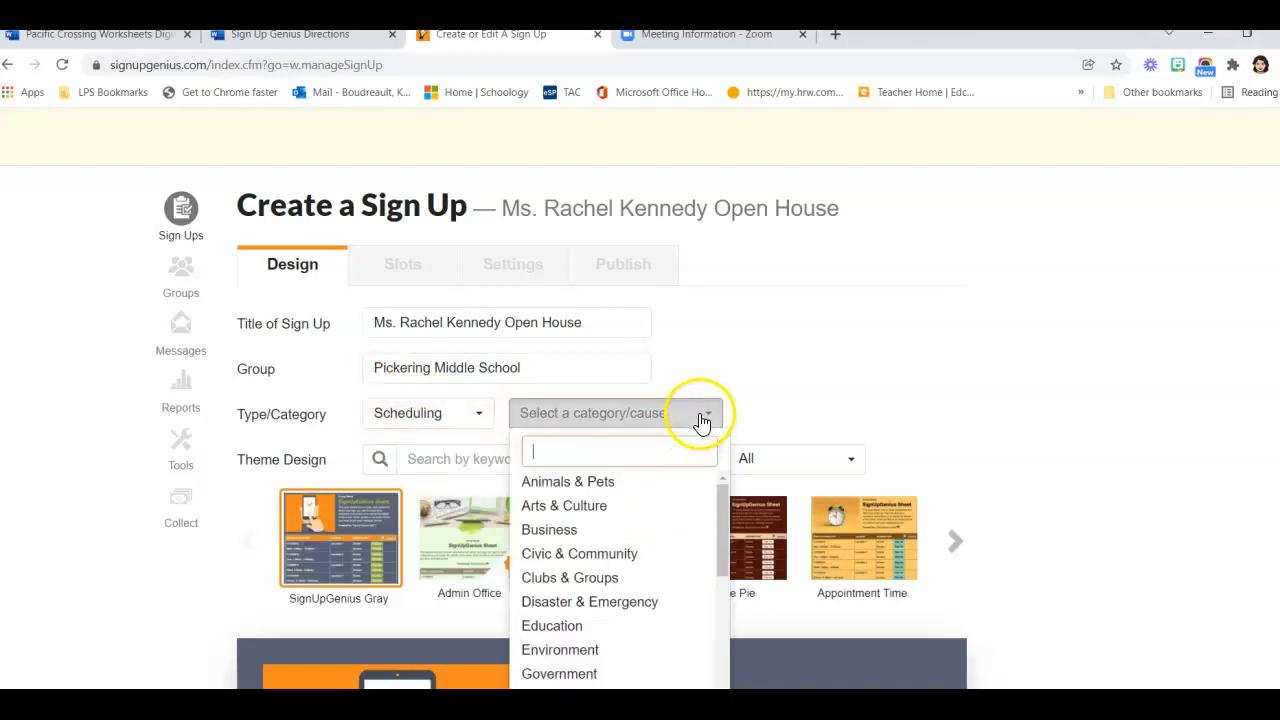
{"action": "left_click", "coordinate": [569, 625]}
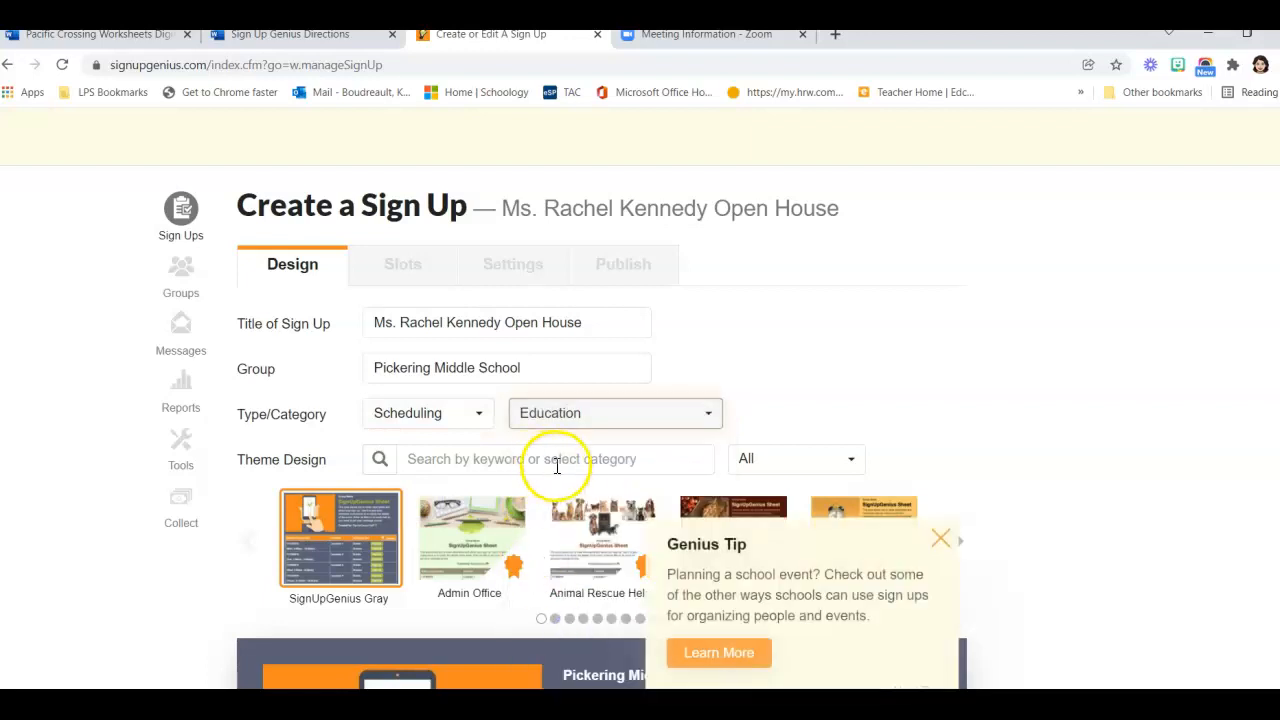
{"action": "left_click", "coordinate": [559, 465]}
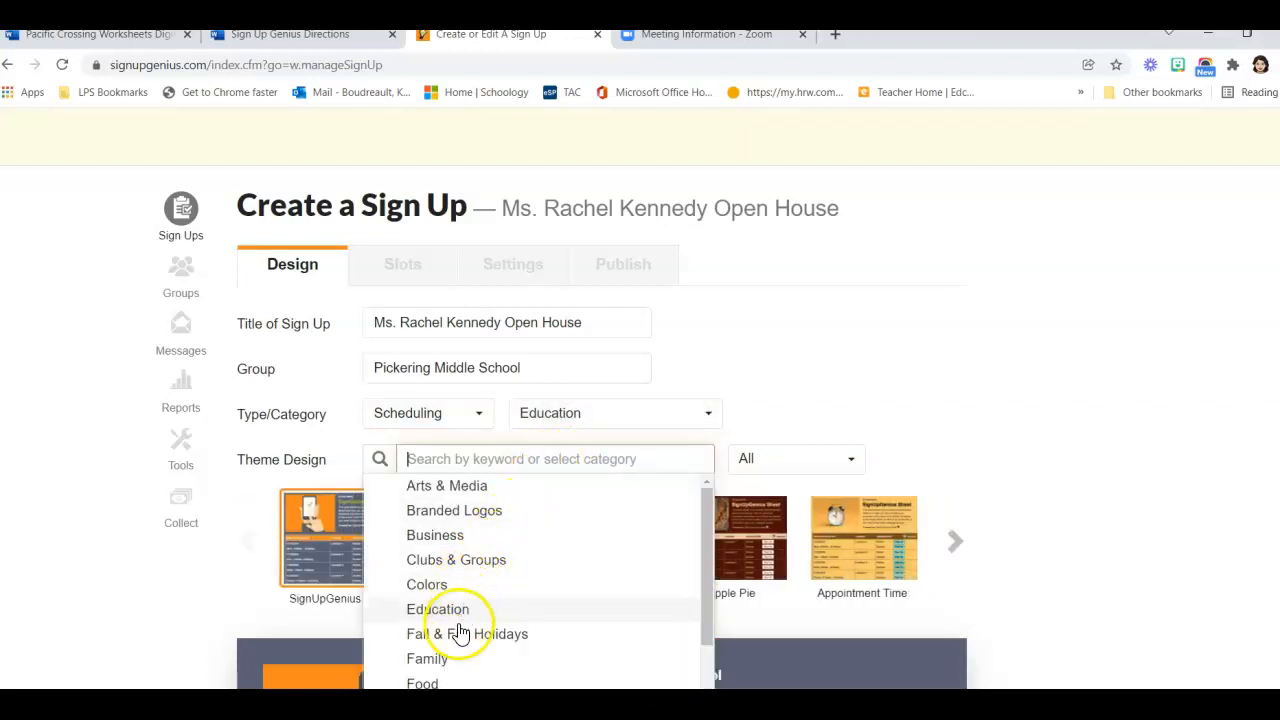
{"action": "left_click", "coordinate": [430, 609]}
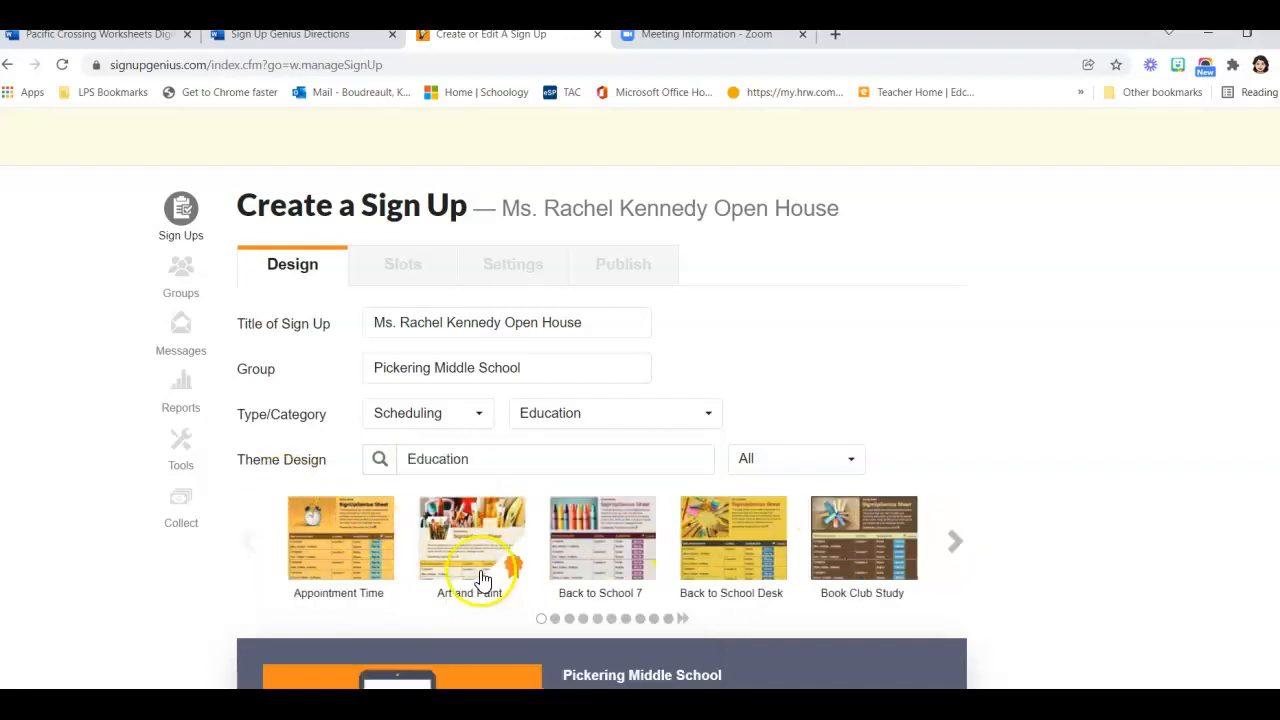
{"action": "left_click", "coordinate": [370, 556]}
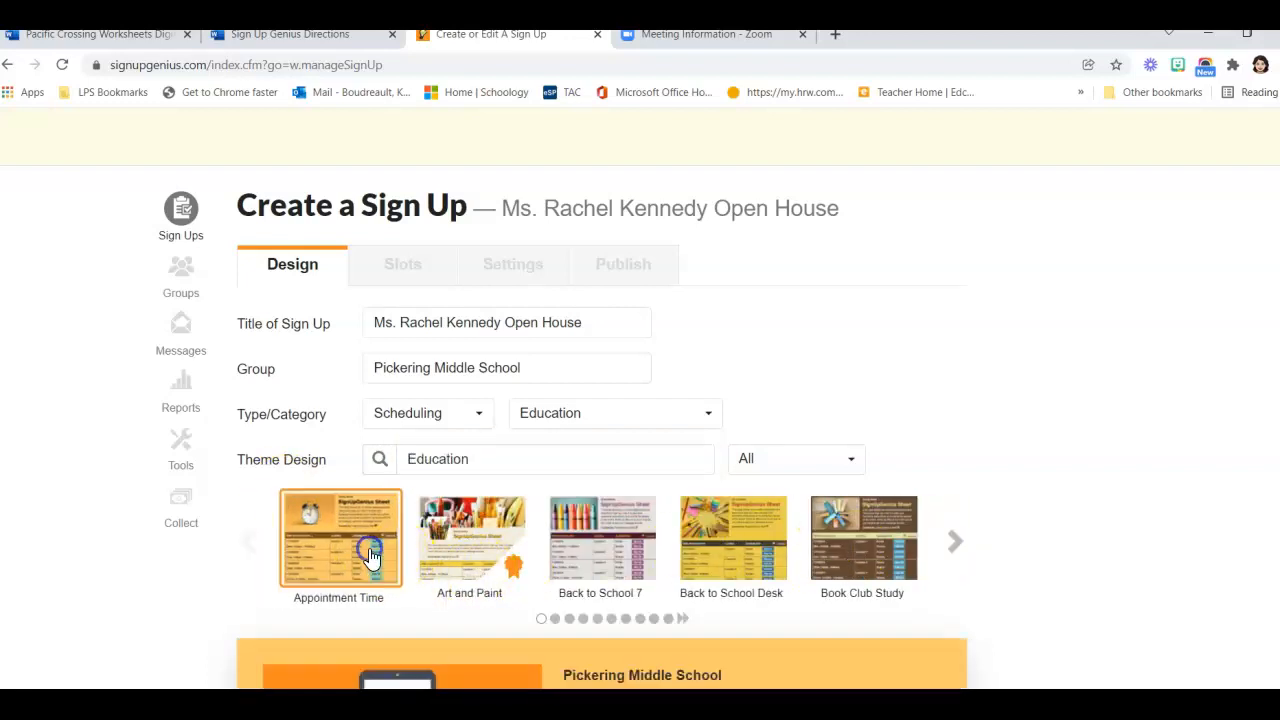
Open the description editor and copy the step 7 conference message from the directions document
{"action": "scroll", "coordinate": [376, 558], "scroll_direction": "down", "scroll_amount": 4}
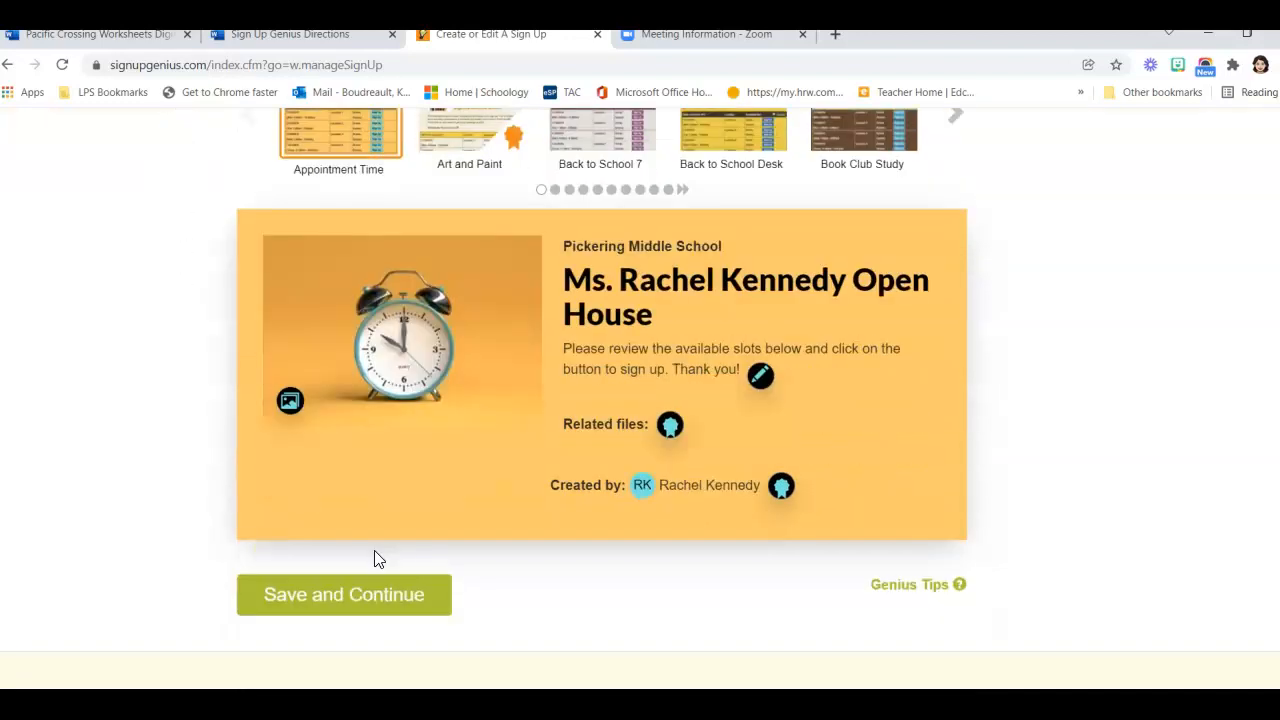
{"action": "left_click", "coordinate": [650, 360]}
{"action": "left_click", "coordinate": [760, 378]}
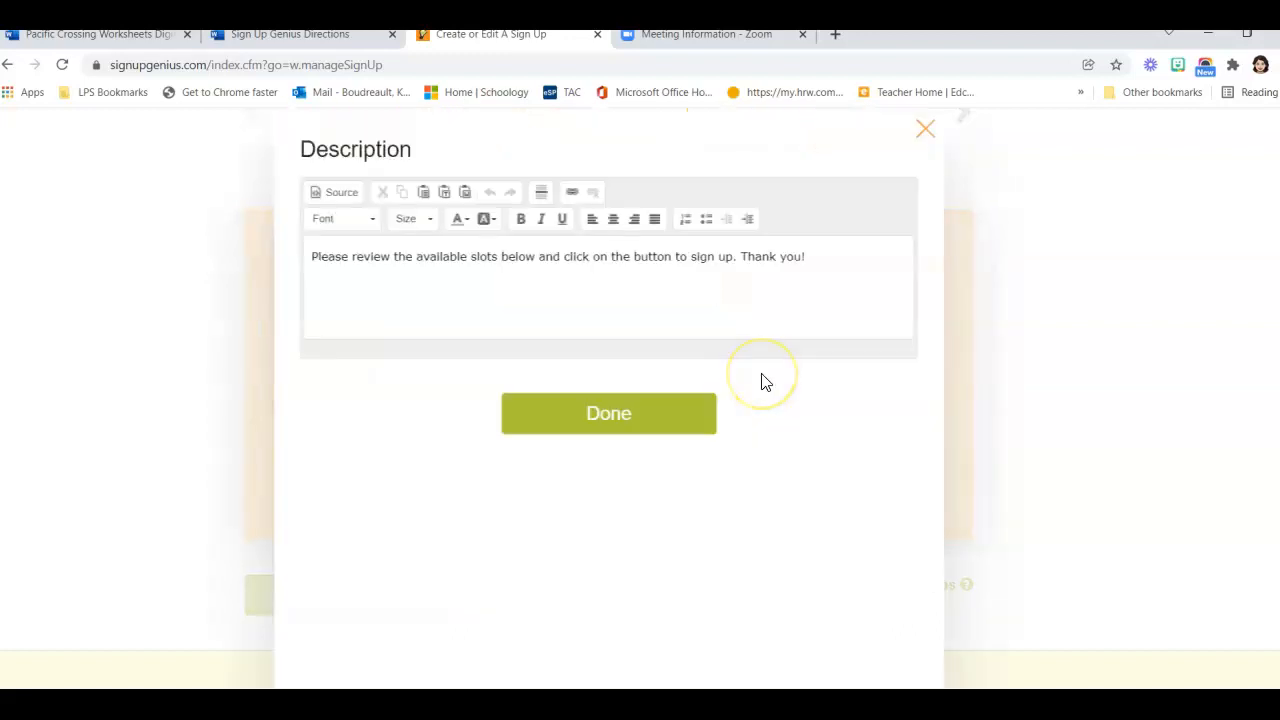
{"action": "left_click", "coordinate": [345, 36]}
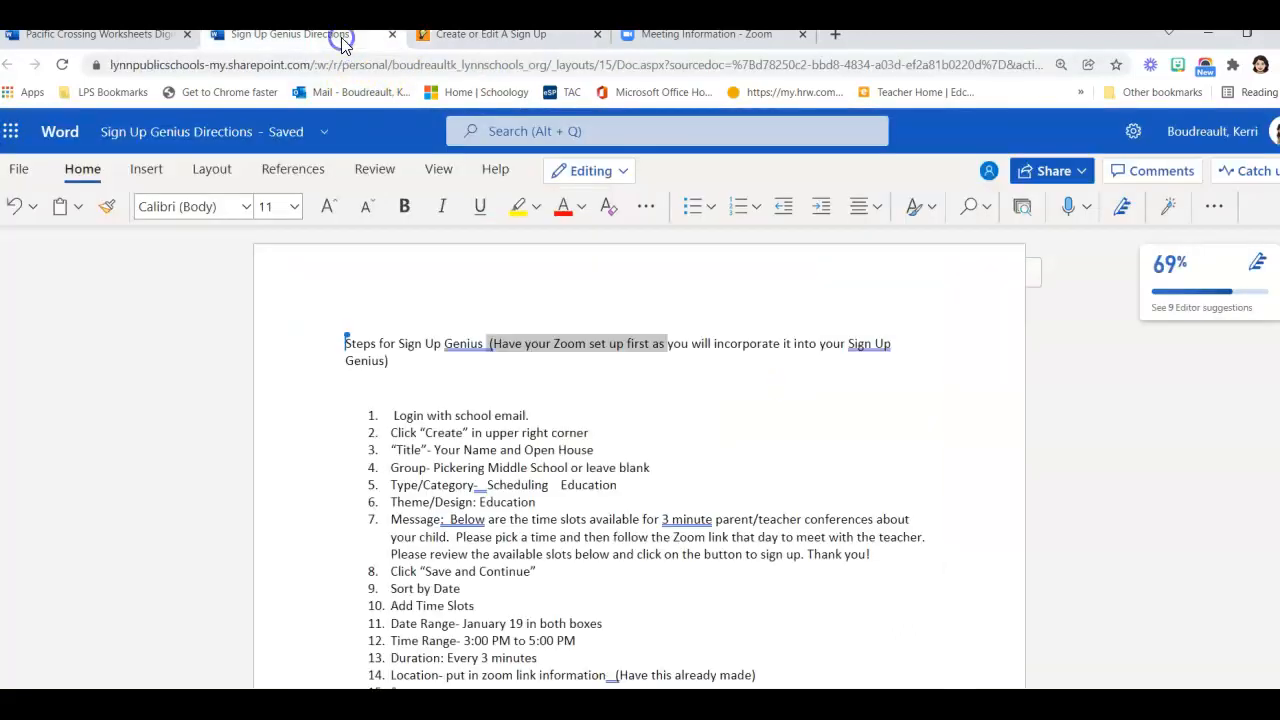
{"action": "left_click", "coordinate": [452, 521]}
{"action": "left_click_drag", "start_coordinate": [443, 519], "coordinate": [880, 553]}
{"action": "key", "text": "ctrl+c"}
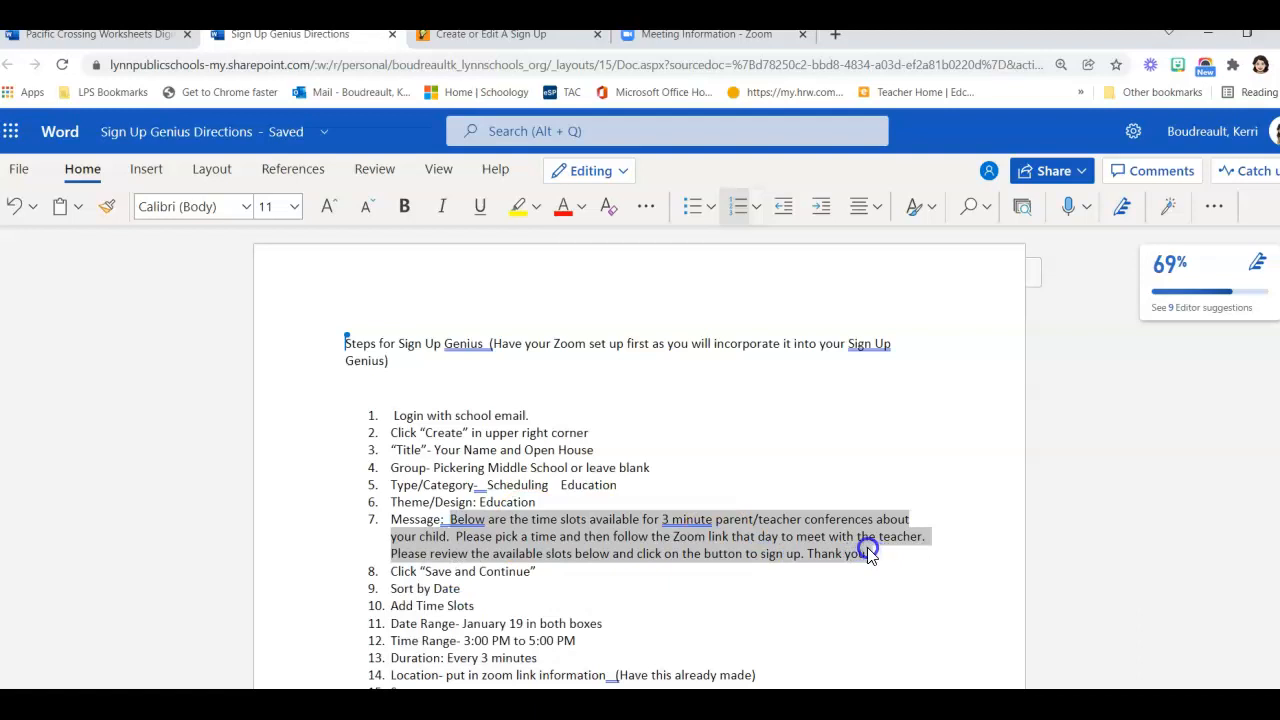
{"action": "left_click", "coordinate": [514, 34]}
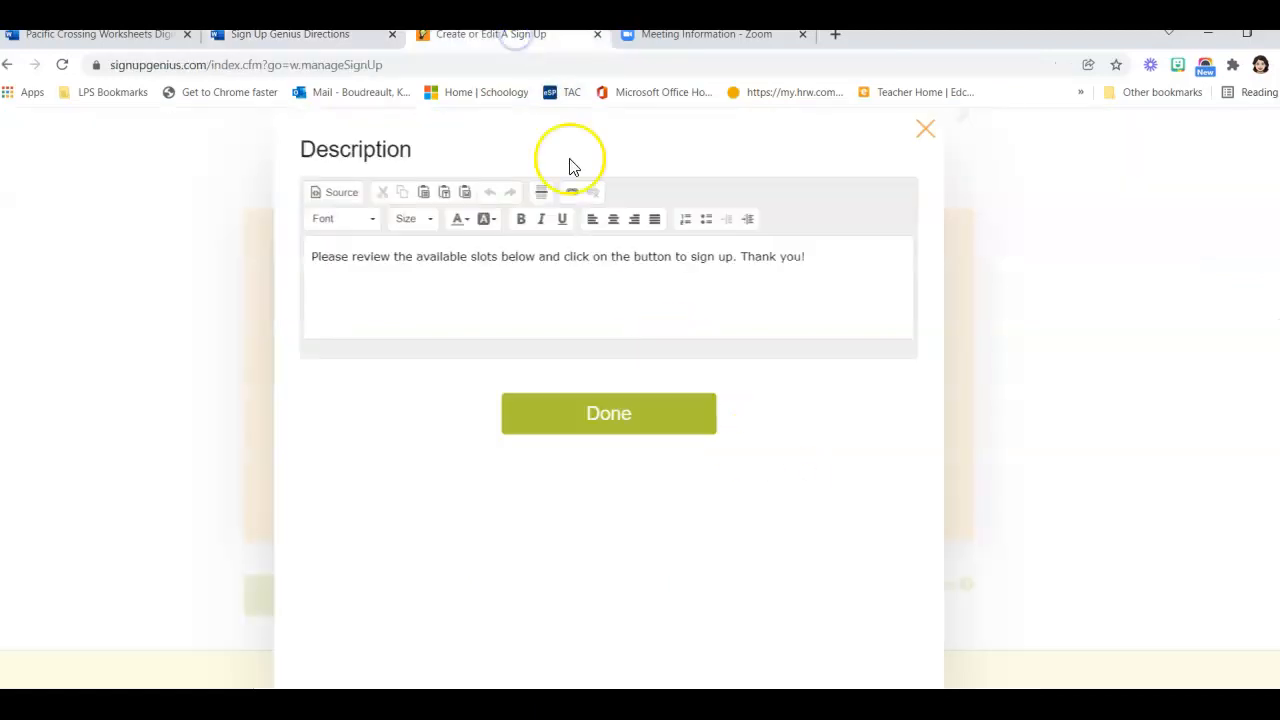
Replace the default description with the 3-minute Zoom conference message and save the design
{"action": "left_click", "coordinate": [833, 268]}
{"action": "left_click_drag", "start_coordinate": [833, 268], "coordinate": [234, 280]}
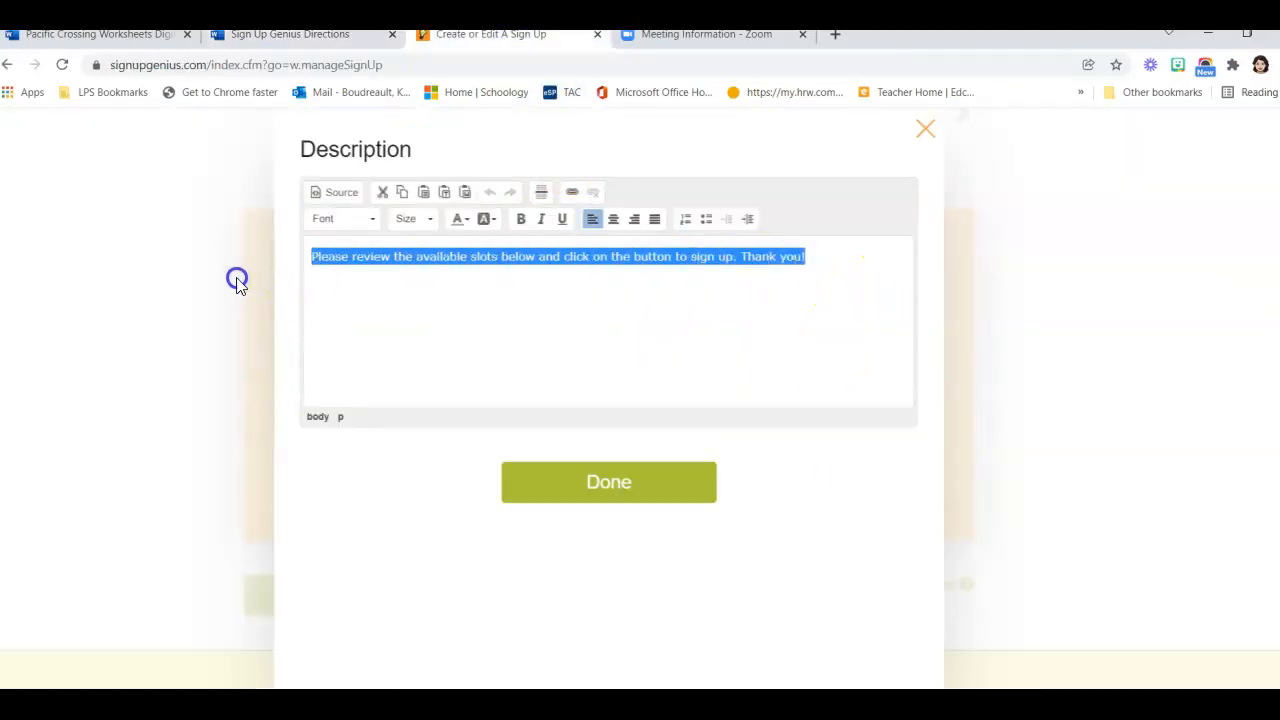
{"action": "key", "text": "ctrl+v"}
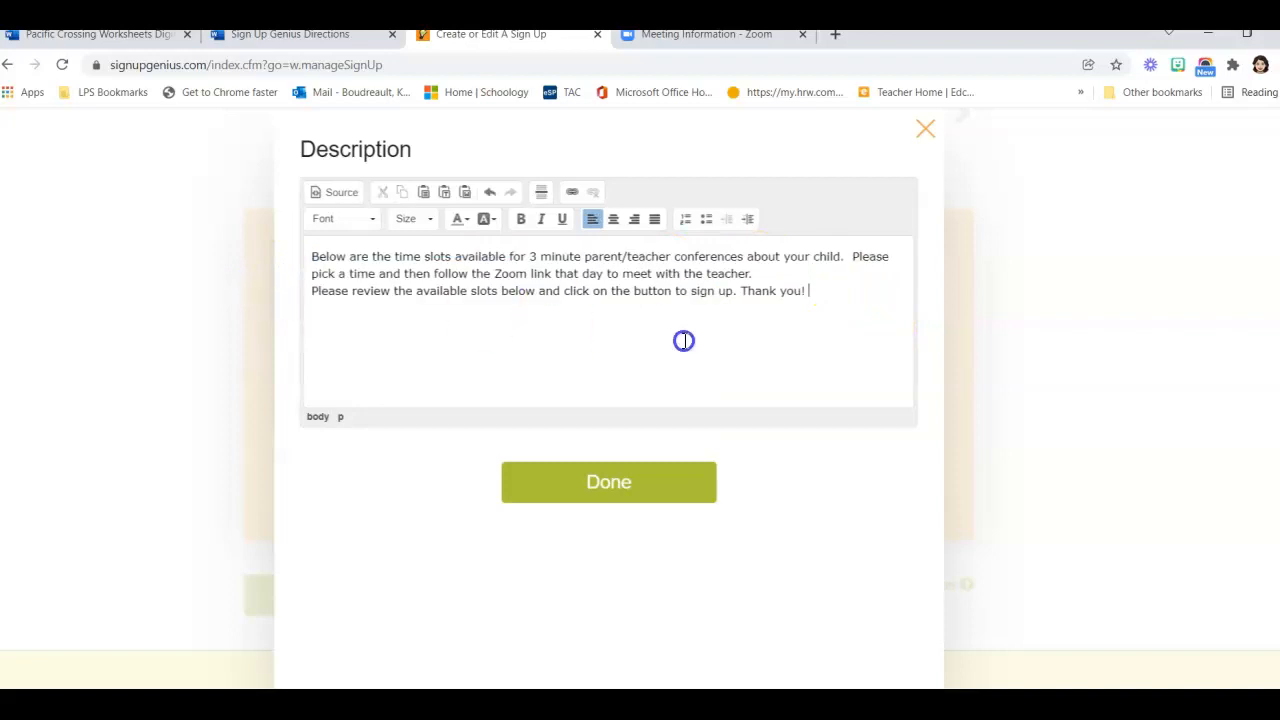
{"action": "left_click", "coordinate": [570, 490]}
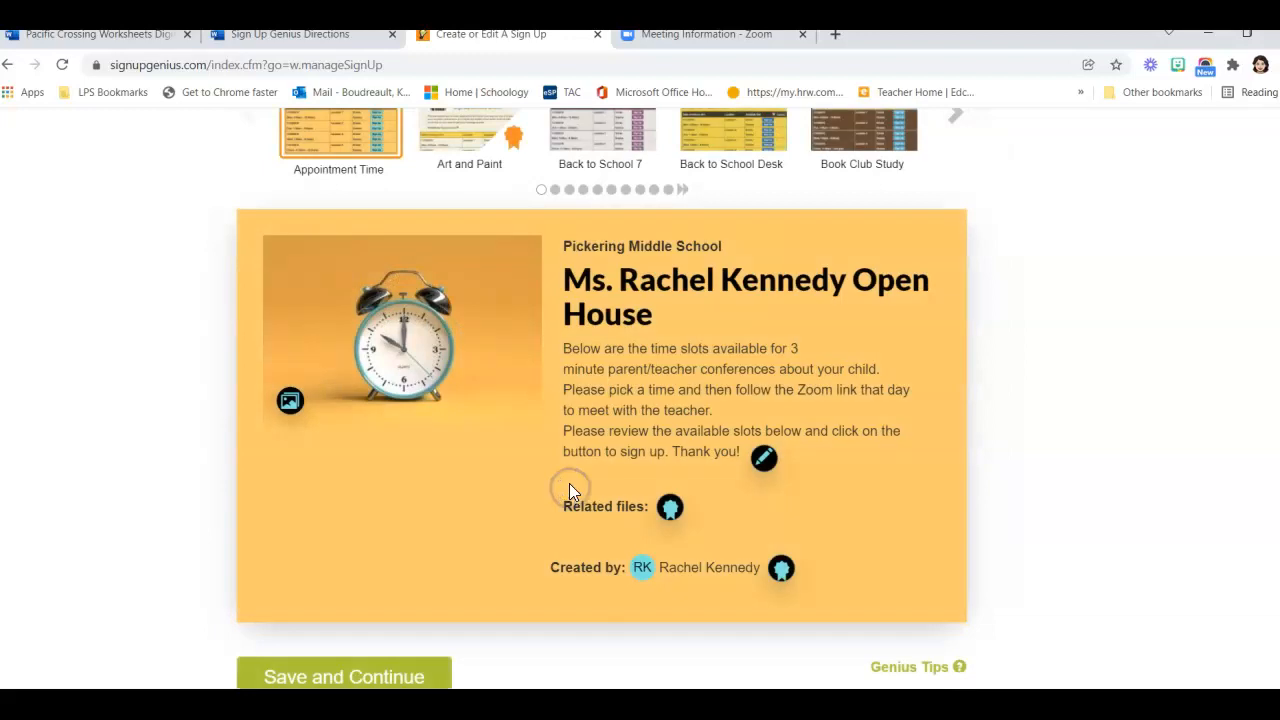
{"action": "scroll", "coordinate": [490, 575], "scroll_direction": "down", "scroll_amount": 1}
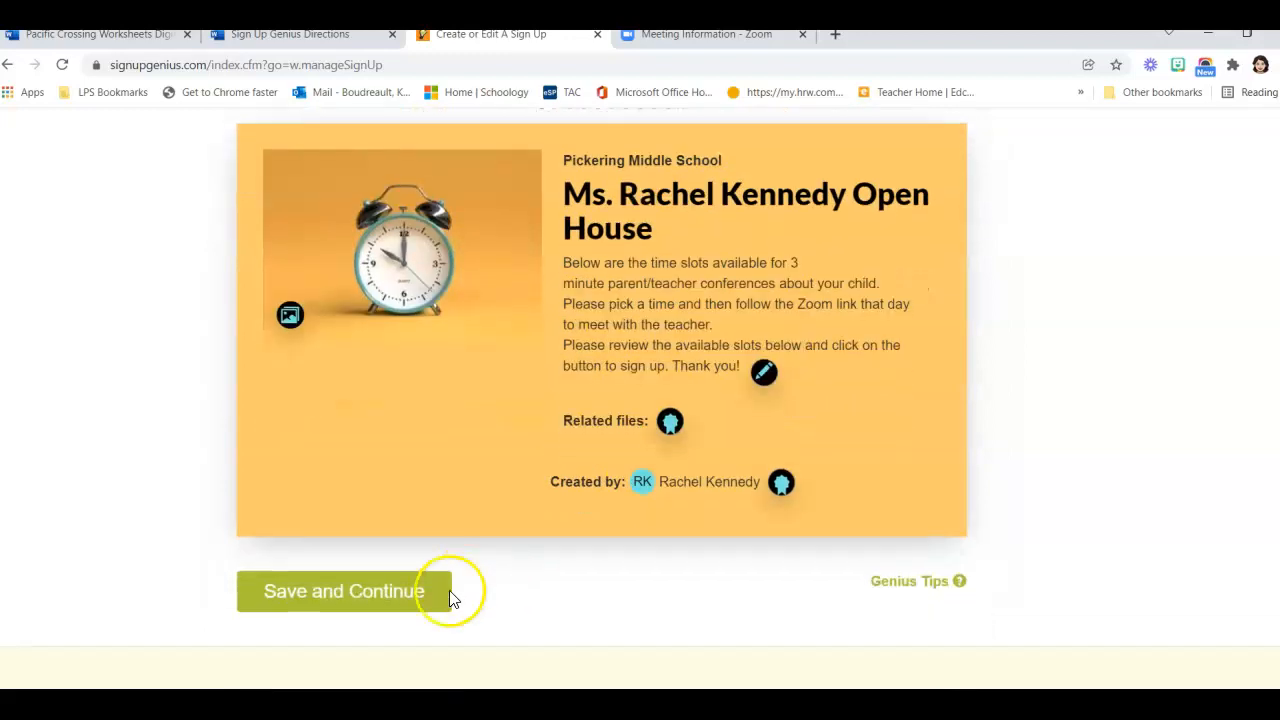
{"action": "left_click", "coordinate": [384, 590]}
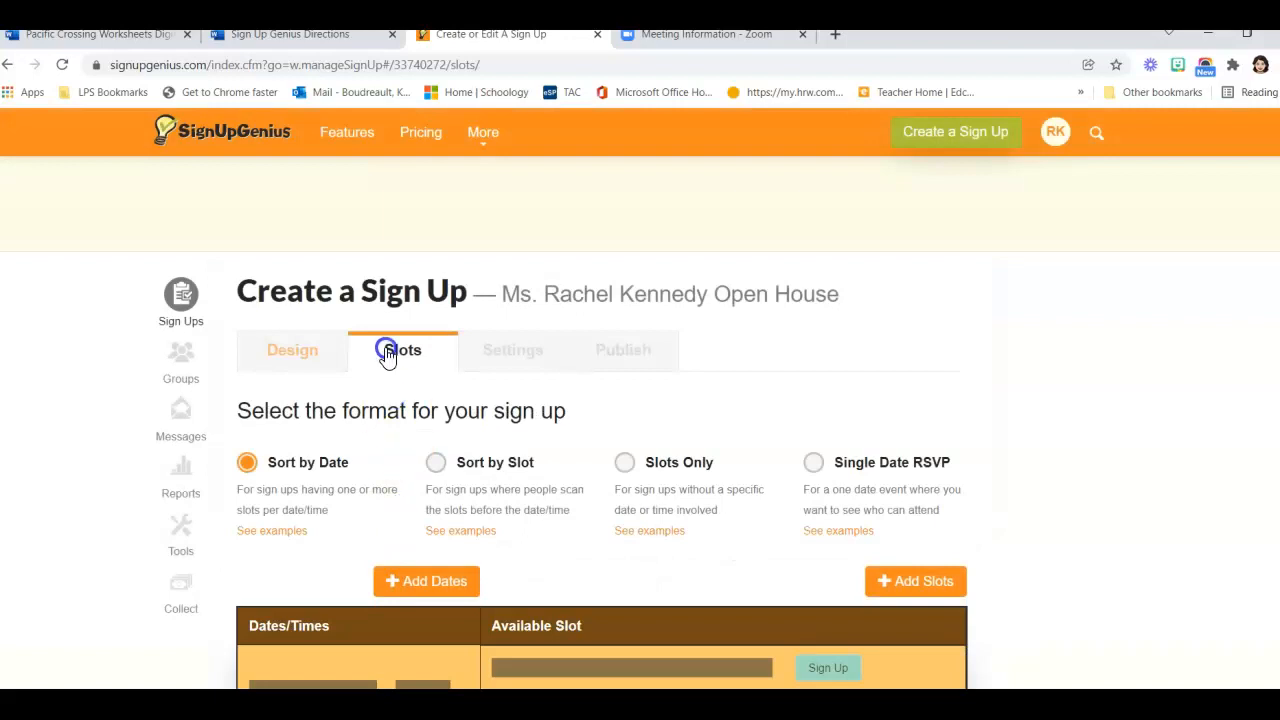
Open Add Dates/Times on the Slots step, showing the January and February 2022 calendars
{"action": "scroll", "coordinate": [314, 471], "scroll_direction": "down", "scroll_amount": 1}
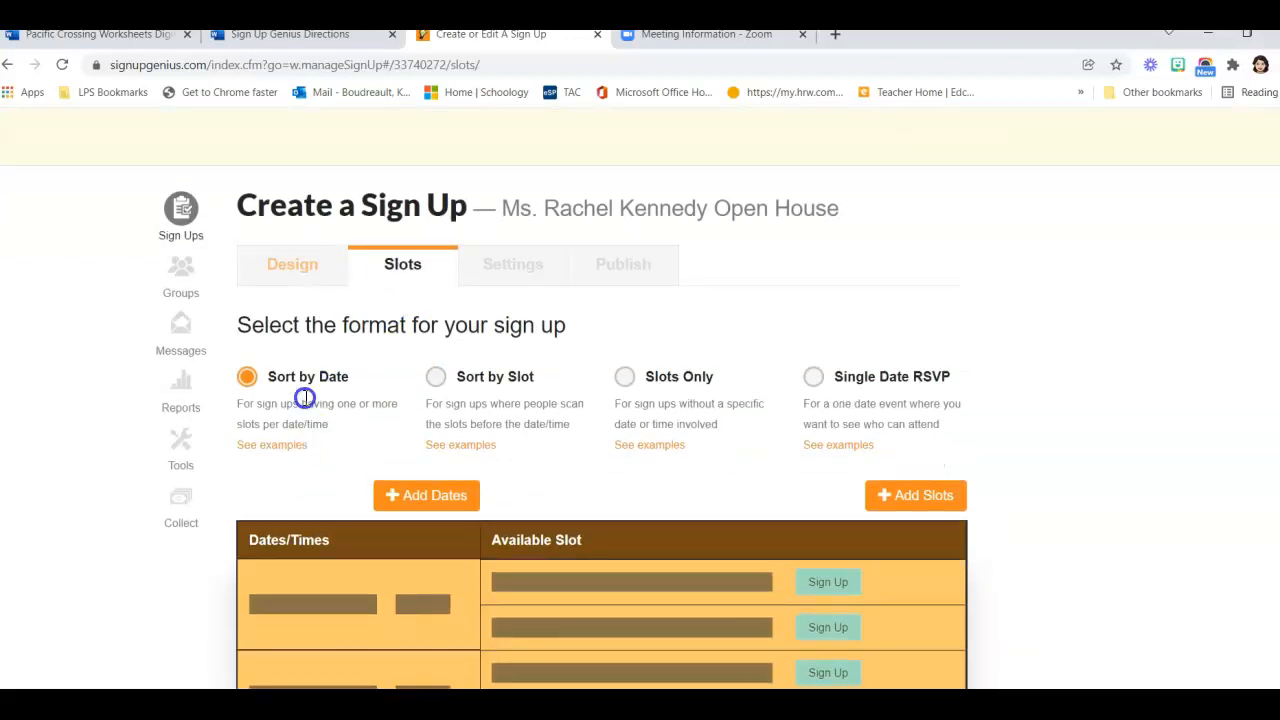
{"action": "scroll", "coordinate": [304, 390], "scroll_direction": "down", "scroll_amount": 1}
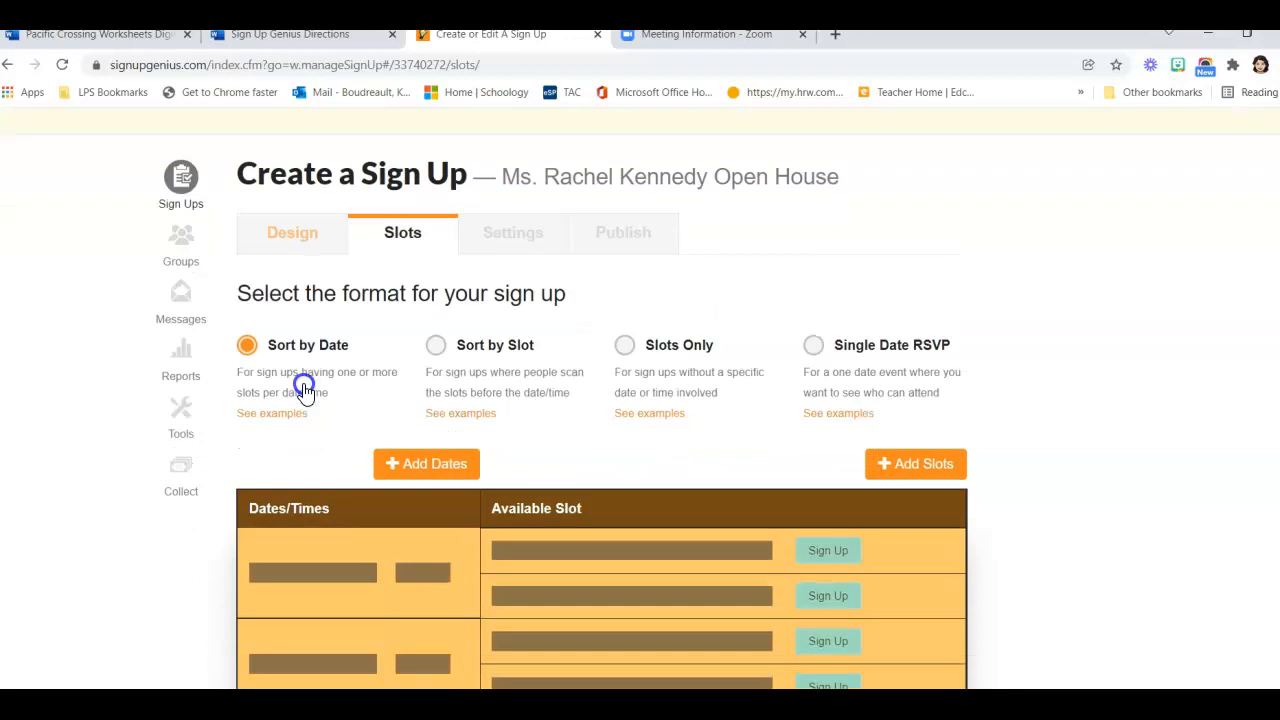
{"action": "left_click", "coordinate": [402, 408]}
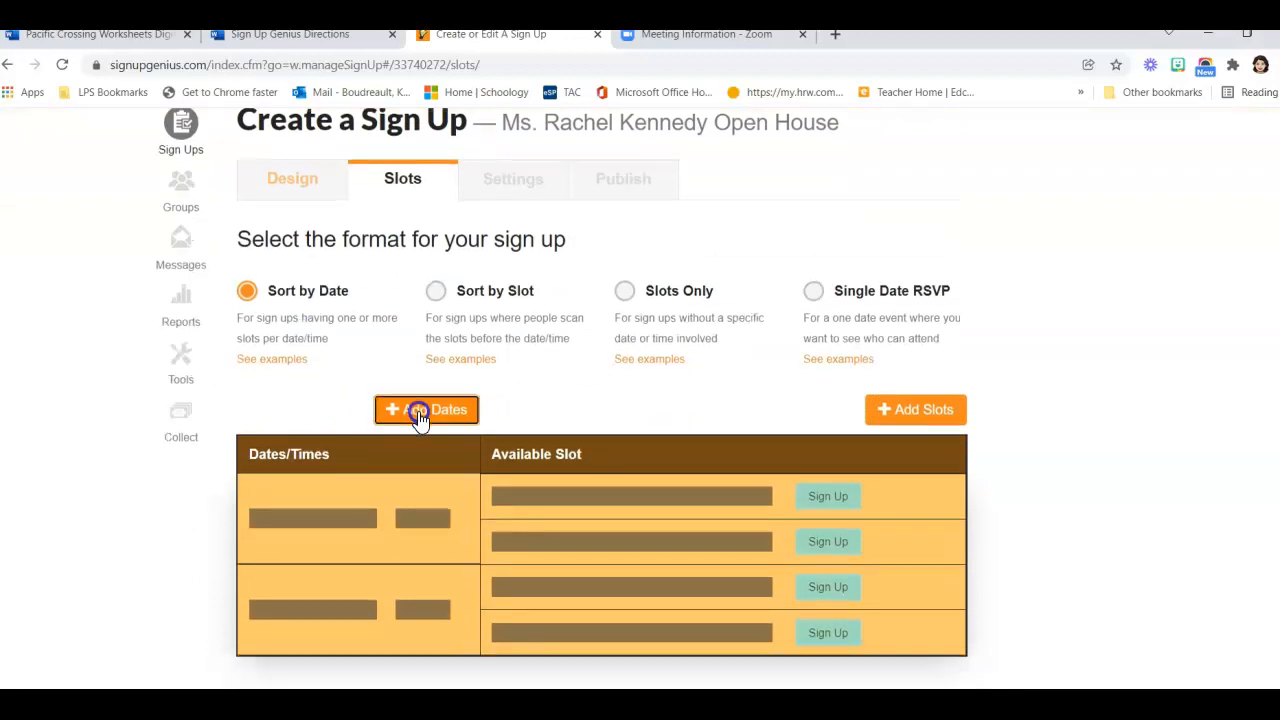
{"action": "left_click", "coordinate": [420, 416]}
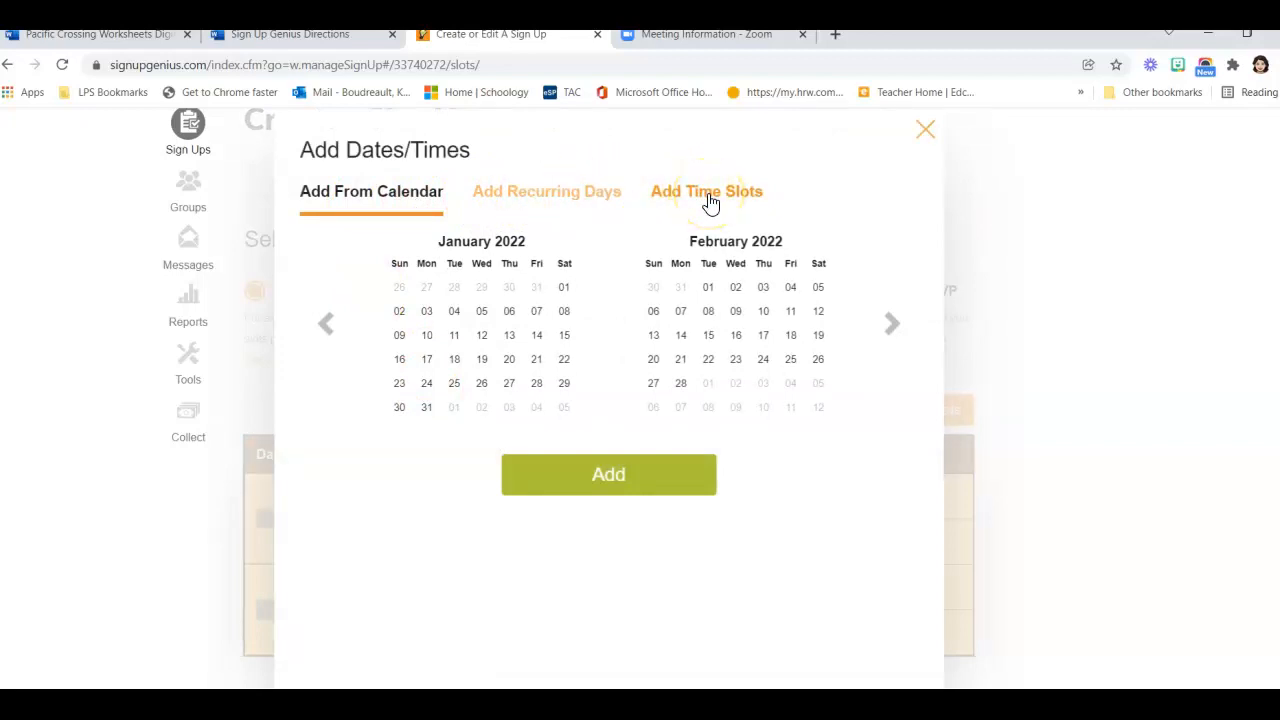
Switch to adding a range of time slots with start and end dates 01/19/2022
{"action": "left_click", "coordinate": [710, 200]}
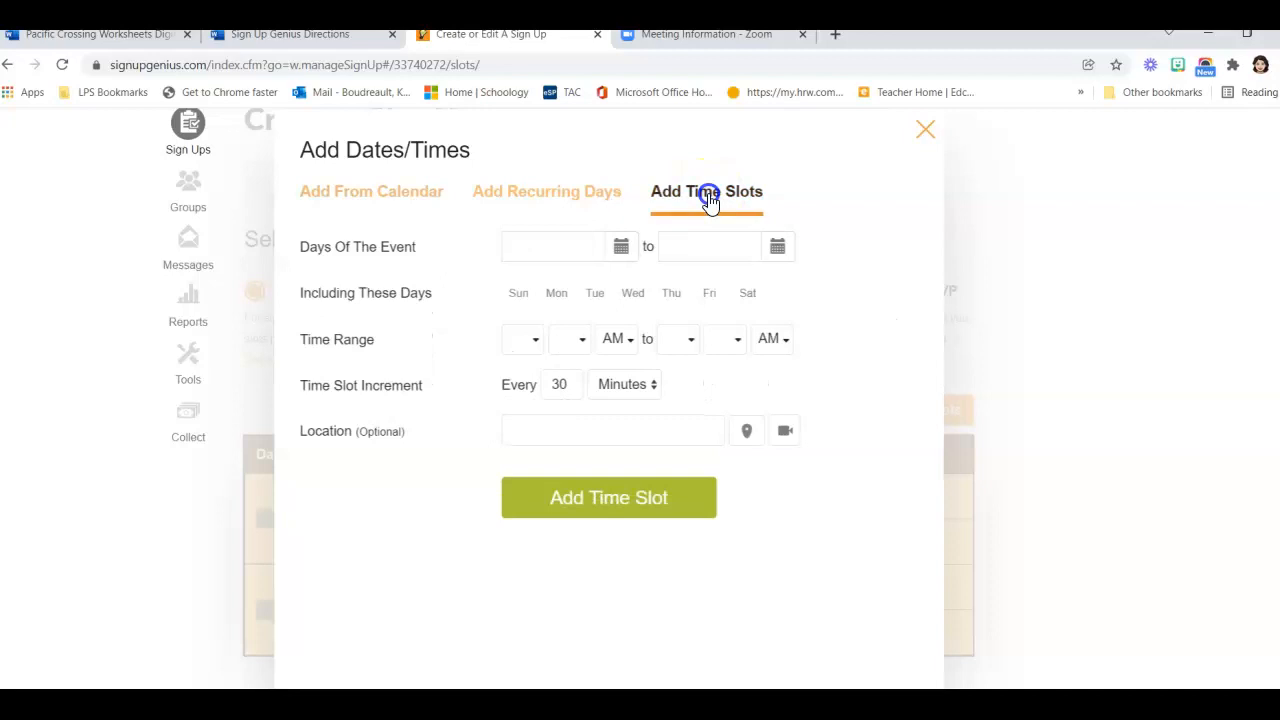
{"action": "left_click", "coordinate": [620, 250]}
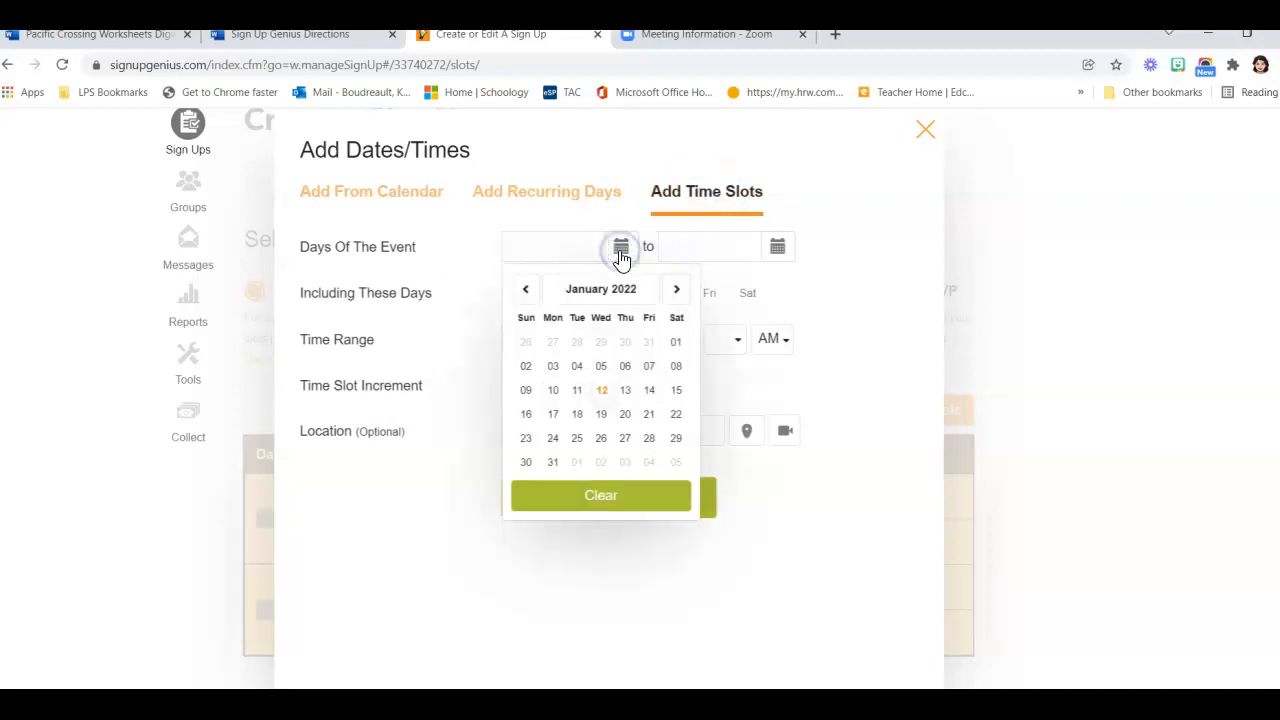
{"action": "left_click", "coordinate": [601, 418]}
{"action": "left_click", "coordinate": [777, 248]}
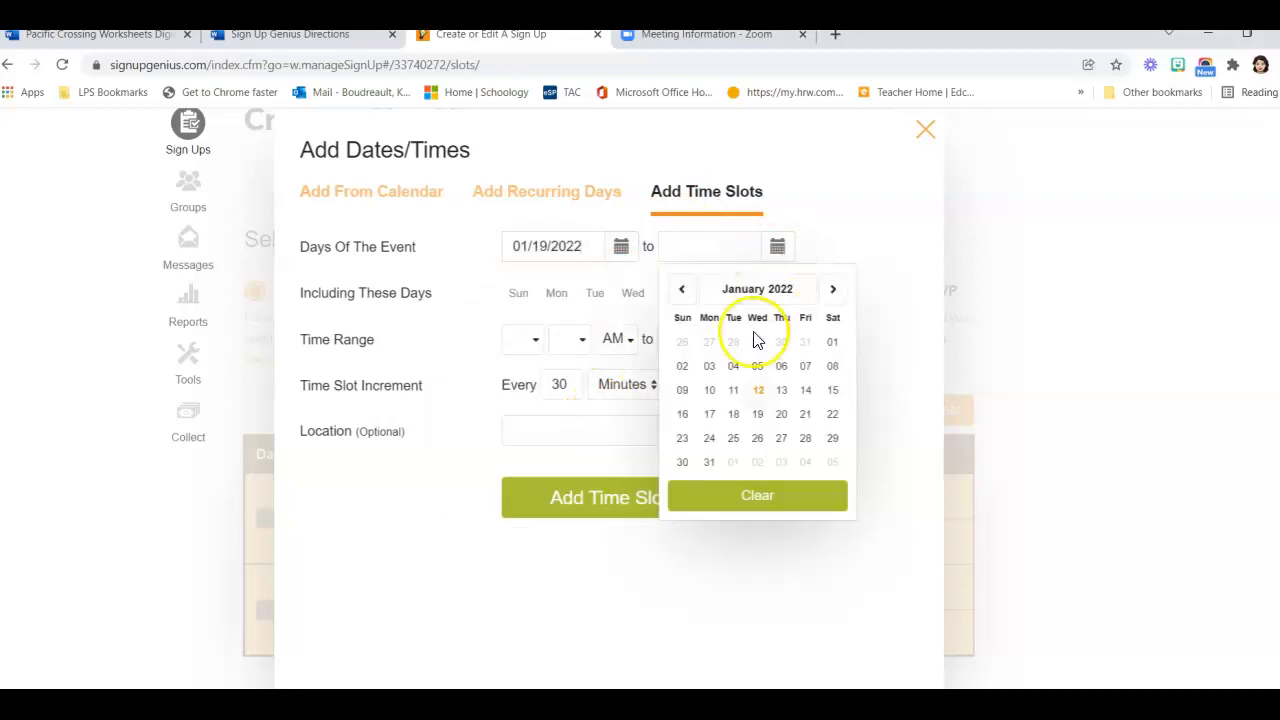
{"action": "left_click", "coordinate": [762, 419]}
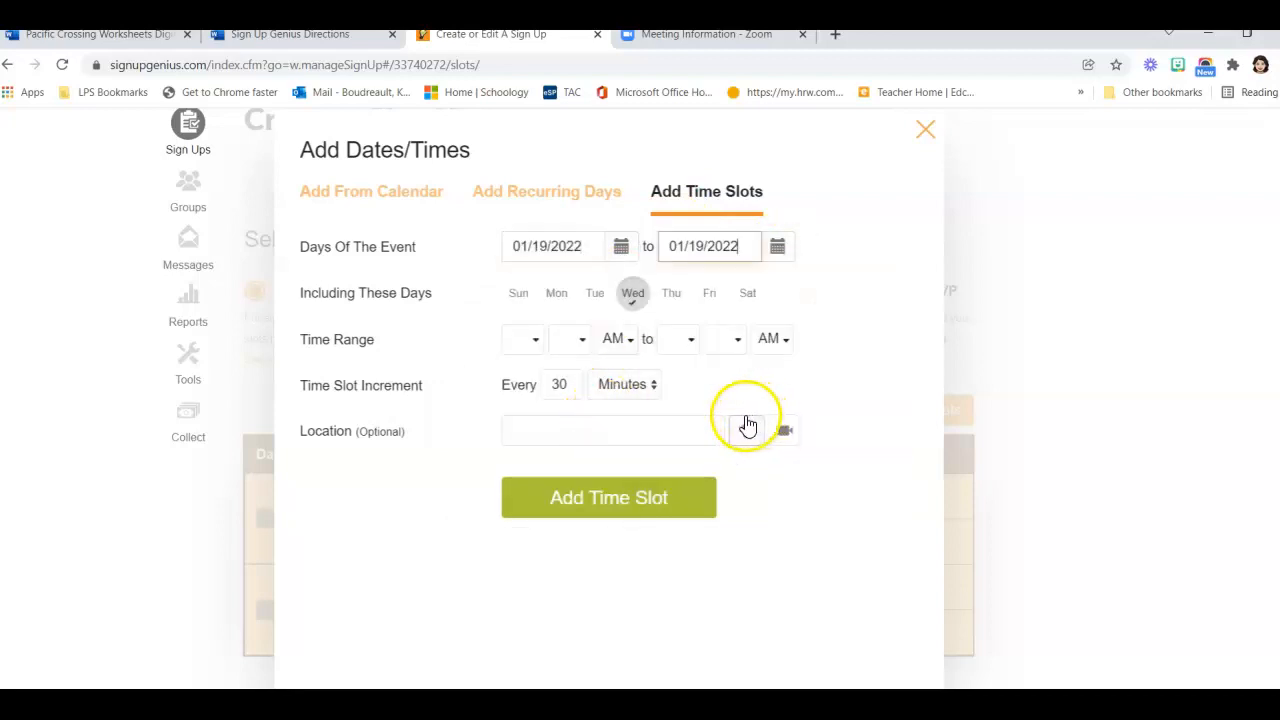
Run the slots from 3:00 PM to 5:00 PM in 3-minute increments, with a Zoom location
{"action": "left_click", "coordinate": [538, 344]}
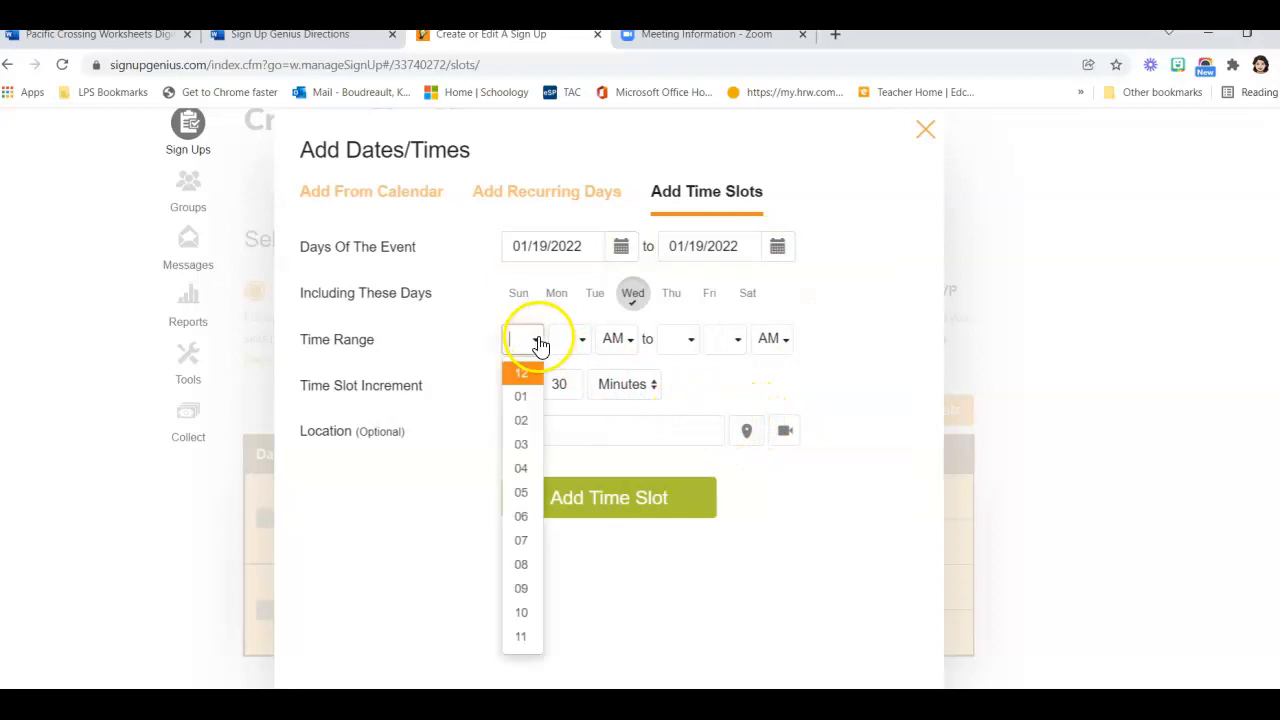
{"action": "left_click", "coordinate": [529, 444]}
{"action": "left_click", "coordinate": [584, 343]}
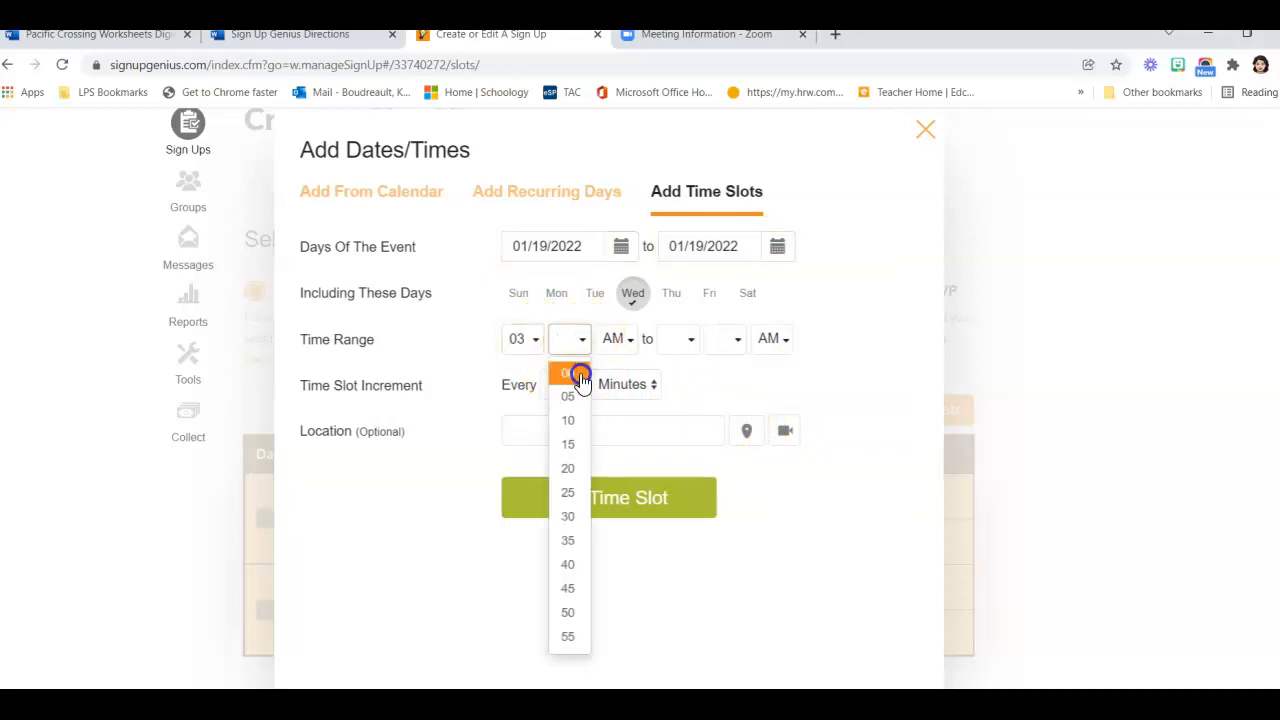
{"action": "left_click", "coordinate": [576, 372]}
{"action": "left_click", "coordinate": [620, 344]}
{"action": "left_click", "coordinate": [618, 370]}
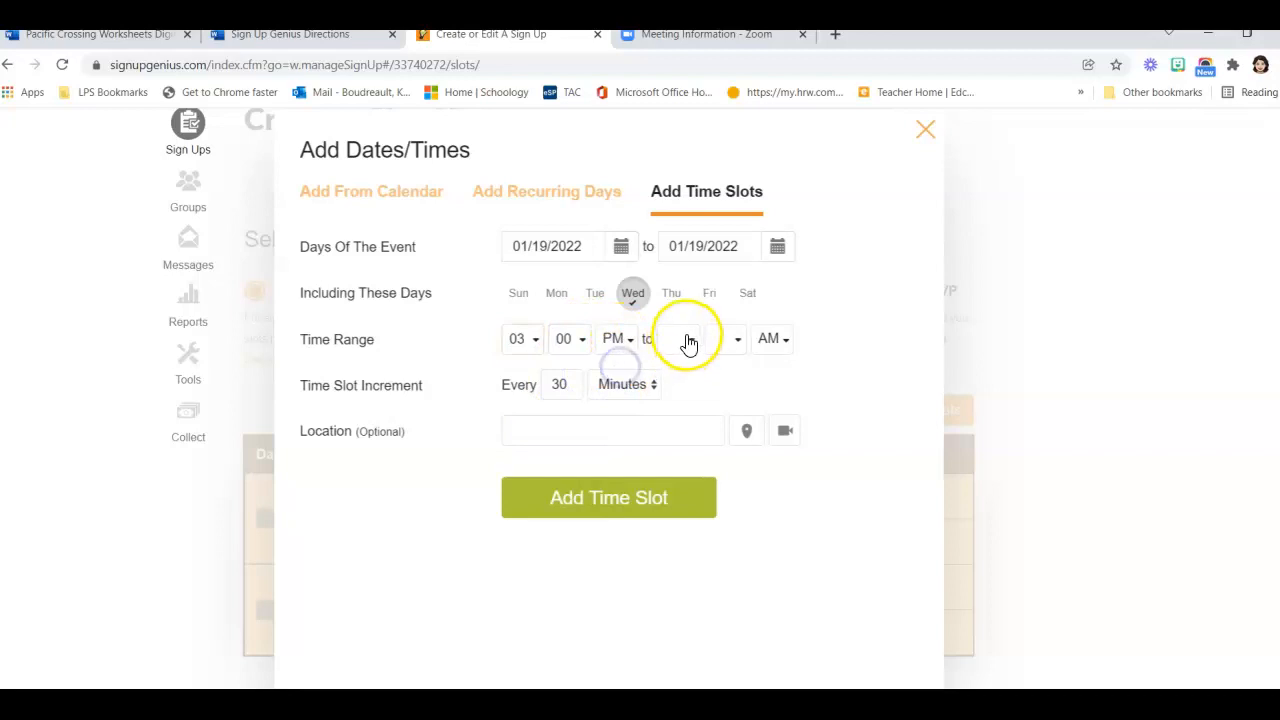
{"action": "left_click", "coordinate": [686, 339]}
{"action": "left_click", "coordinate": [677, 492]}
{"action": "left_click", "coordinate": [726, 346]}
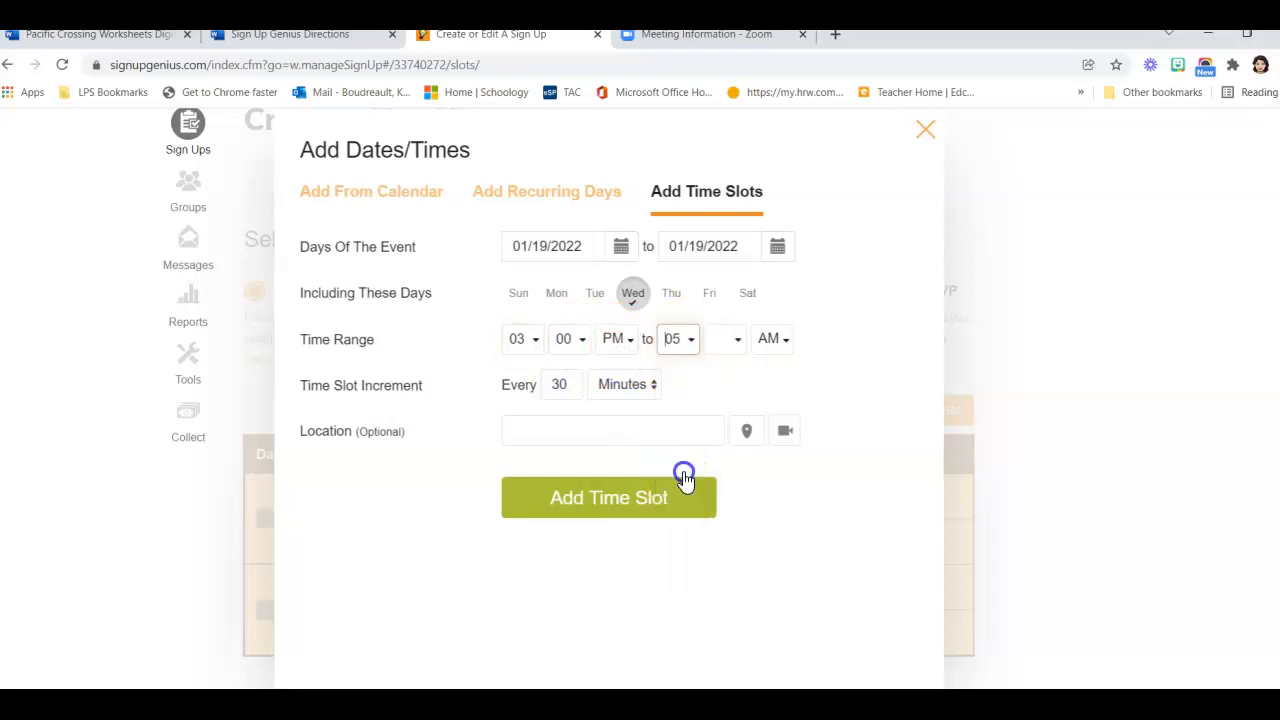
{"action": "left_click", "coordinate": [727, 371]}
{"action": "left_click", "coordinate": [771, 340]}
{"action": "left_click", "coordinate": [774, 376]}
{"action": "left_click", "coordinate": [571, 382]}
{"action": "key", "text": "BackSpace"}
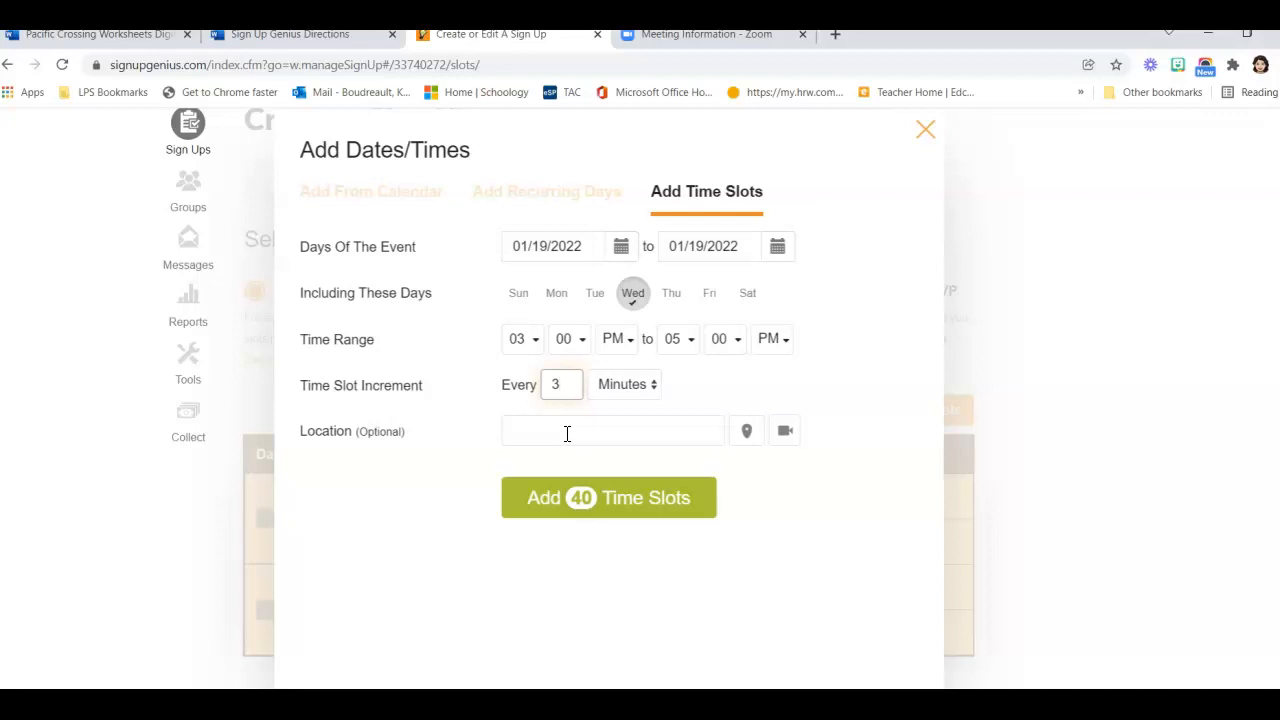
{"action": "left_click", "coordinate": [786, 431]}
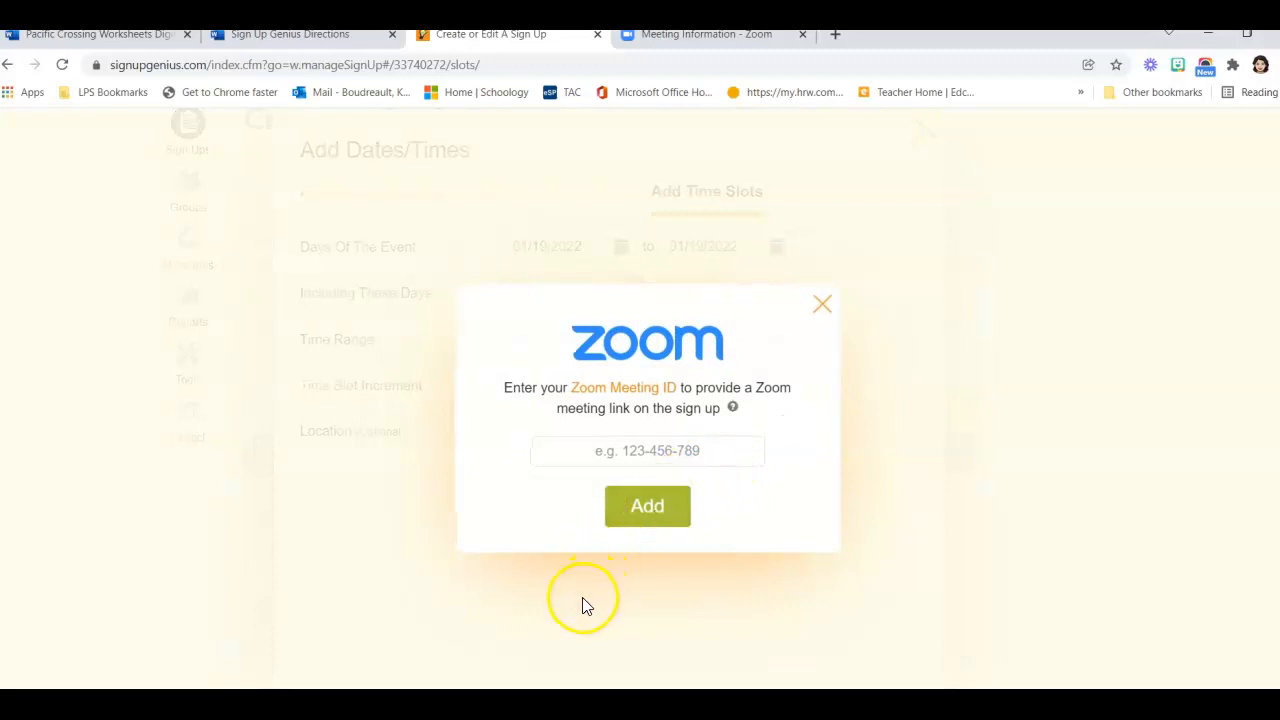
Link the Zoom meeting by pasting its meeting ID, then add the 40 time slots
{"action": "left_click", "coordinate": [534, 704]}
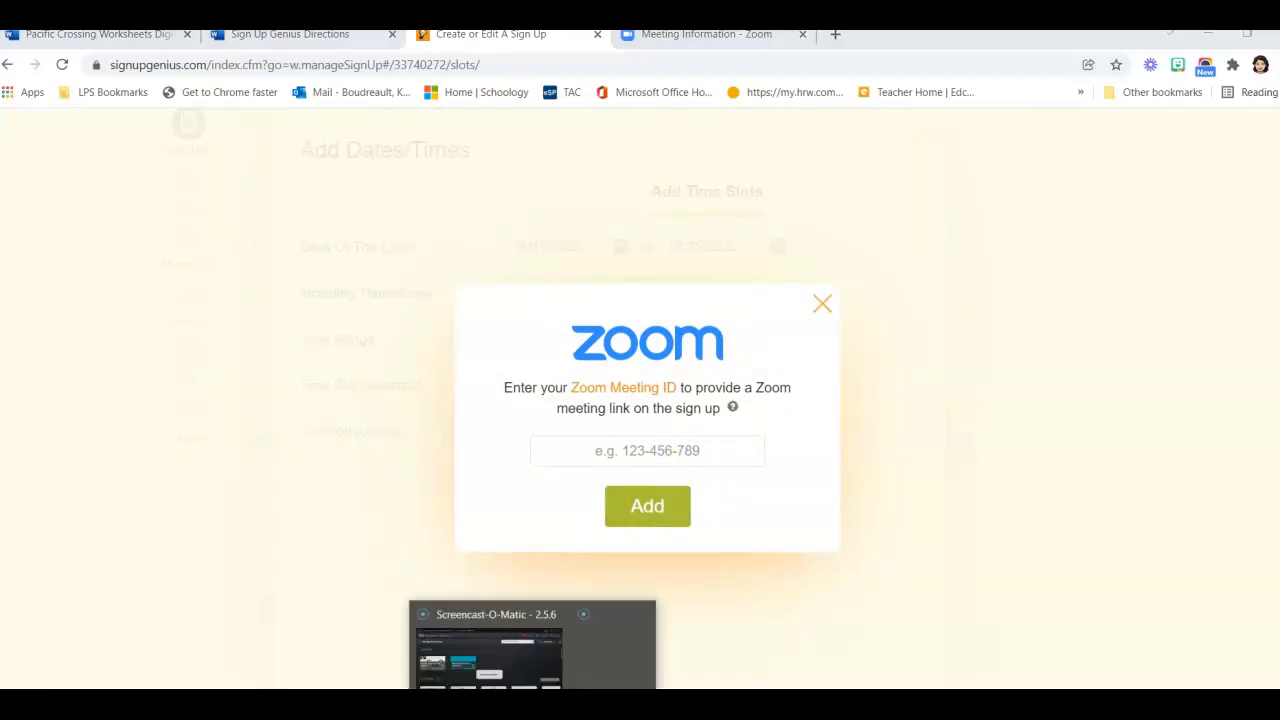
{"action": "left_click", "coordinate": [534, 650]}
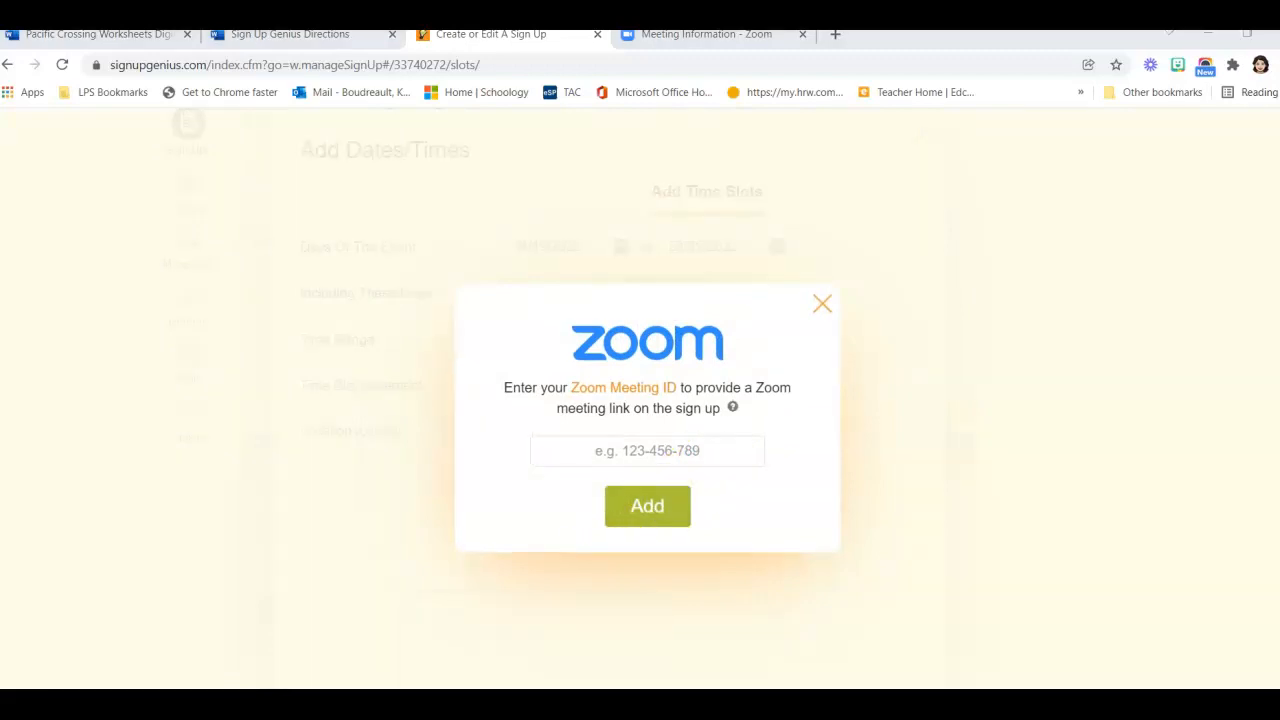
{"action": "left_click", "coordinate": [603, 451]}
{"action": "key", "text": "ctrl+v"}
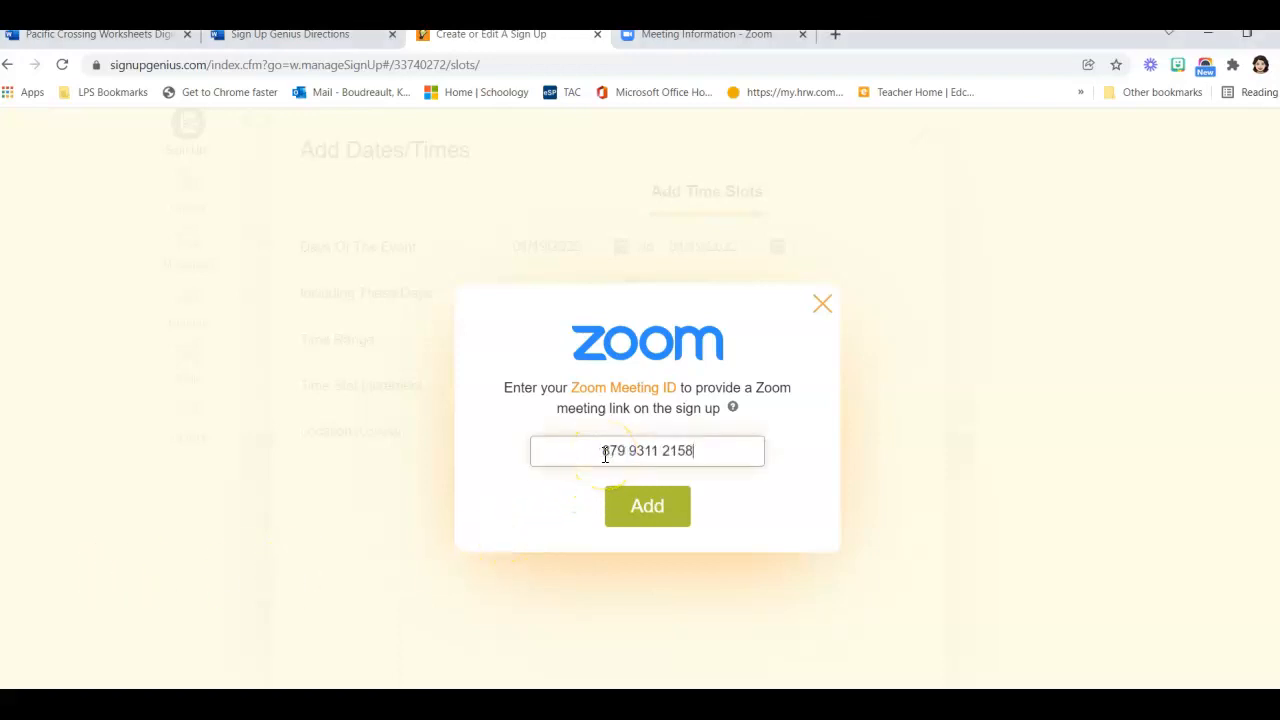
{"action": "left_click", "coordinate": [654, 520]}
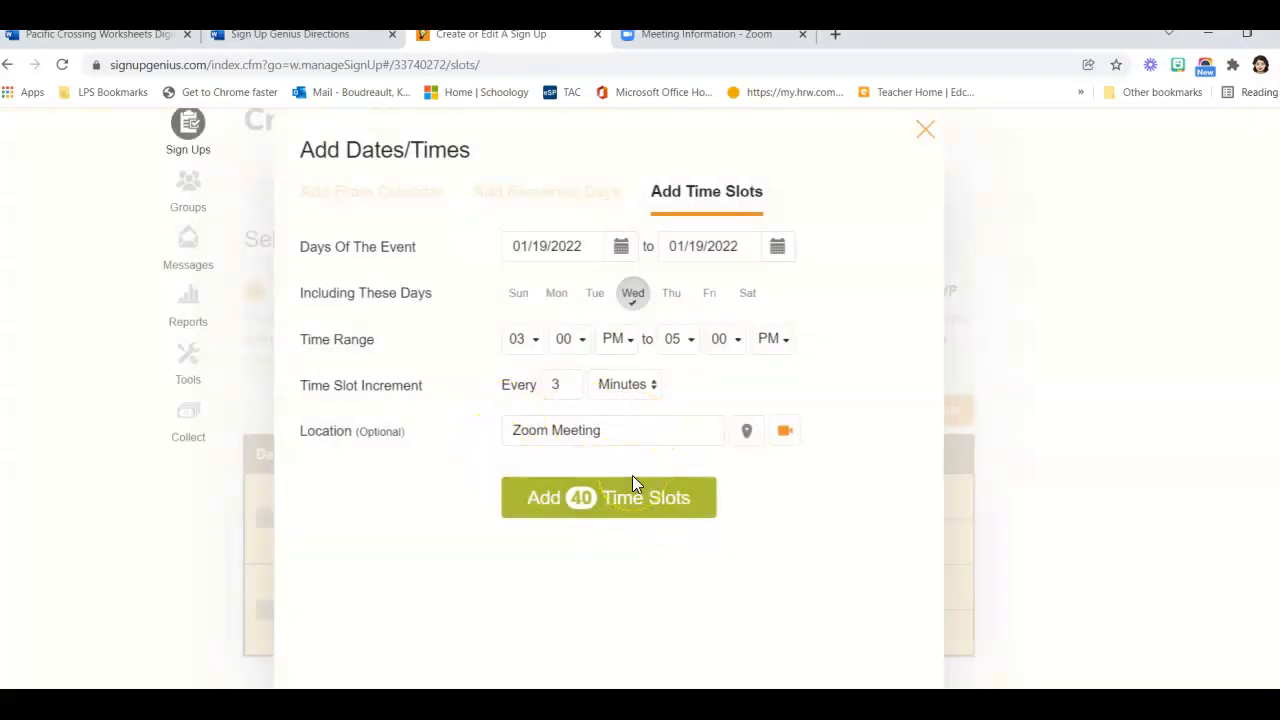
{"action": "left_click", "coordinate": [632, 486]}
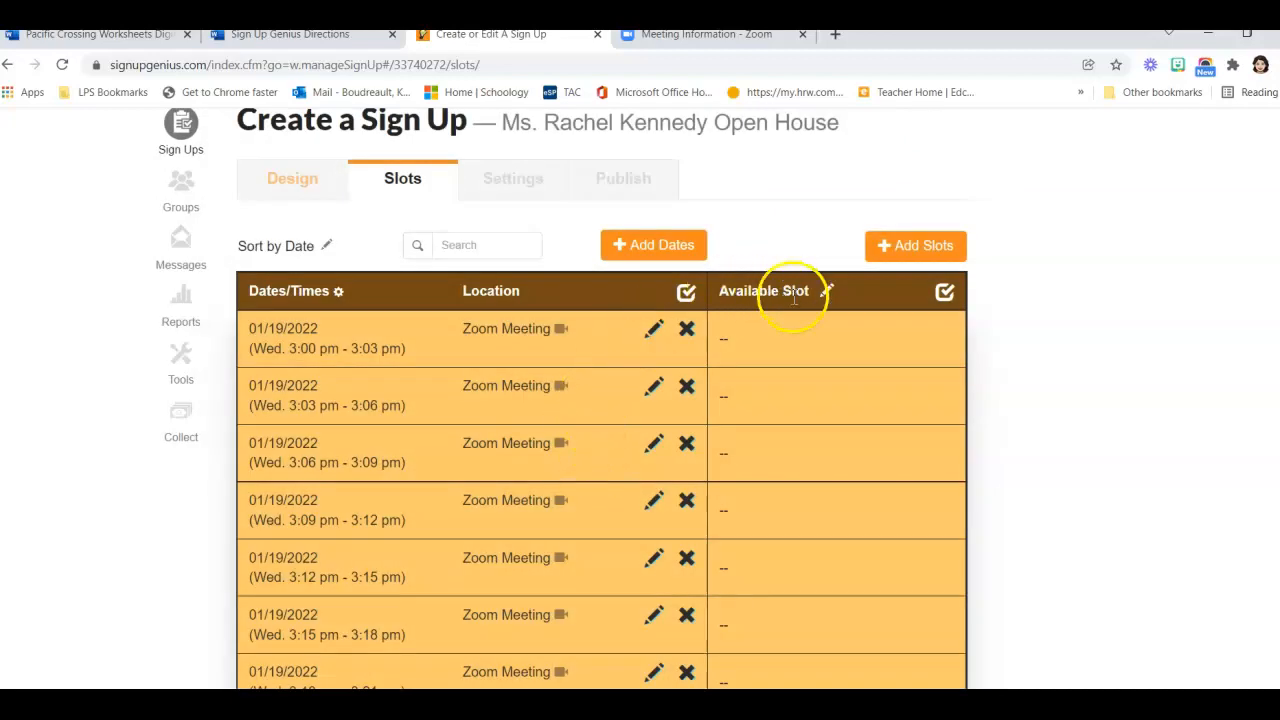
Begin adding a sign-up item to the 01/19/2022 Zoom slots
{"action": "left_click", "coordinate": [898, 258]}
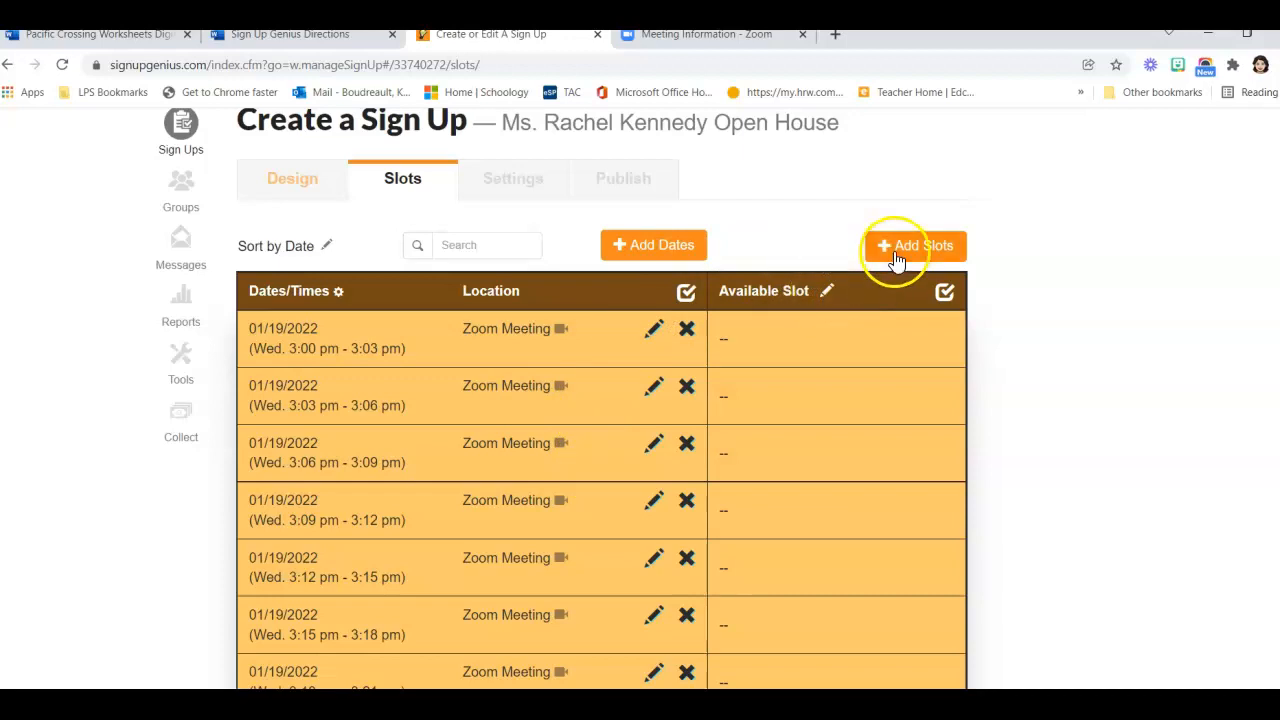
Add a 'Guardian and Student name' item to each slot, requiring both full names
{"action": "left_click", "coordinate": [899, 261]}
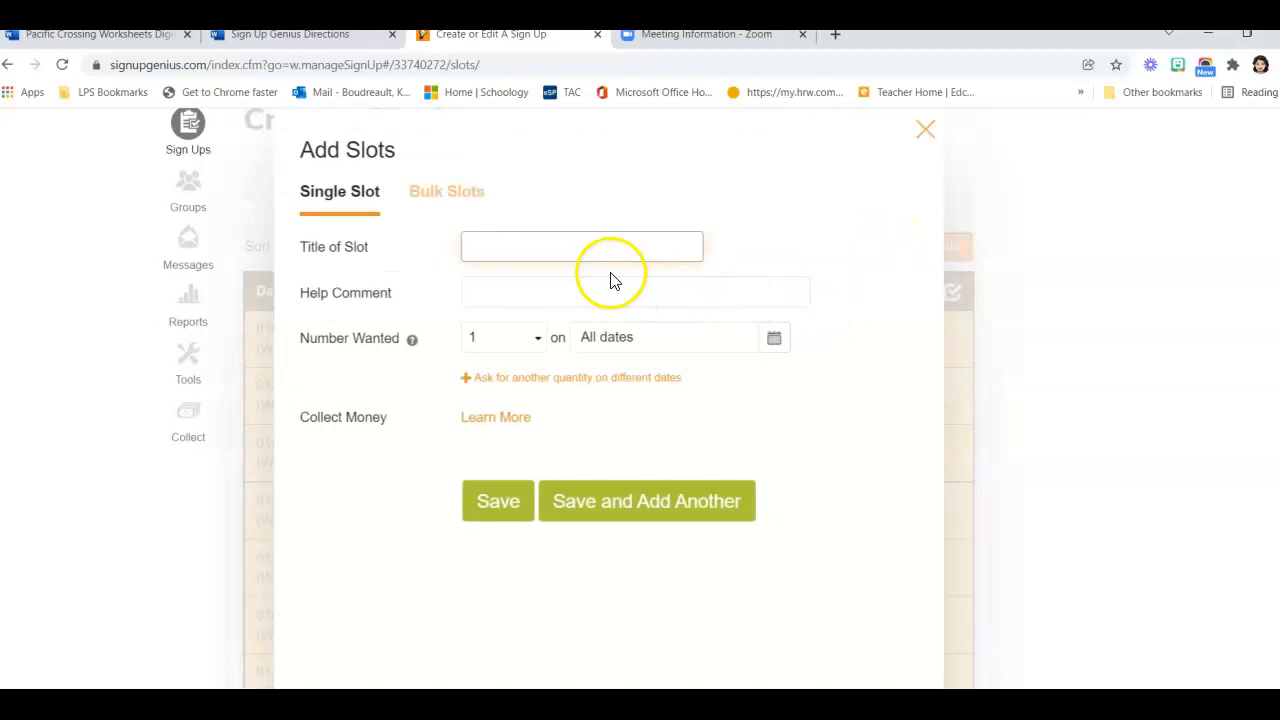
{"action": "type", "text": "Guar"}
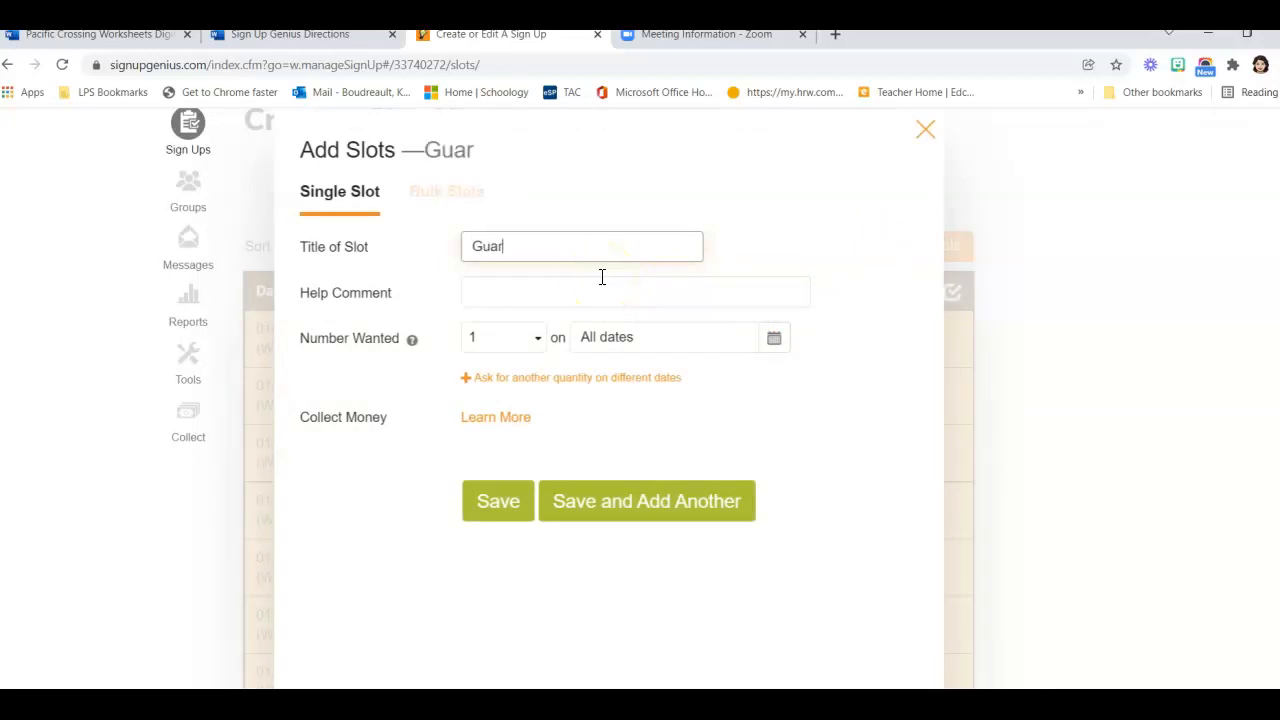
{"action": "type", "text": "dian and Student names"}
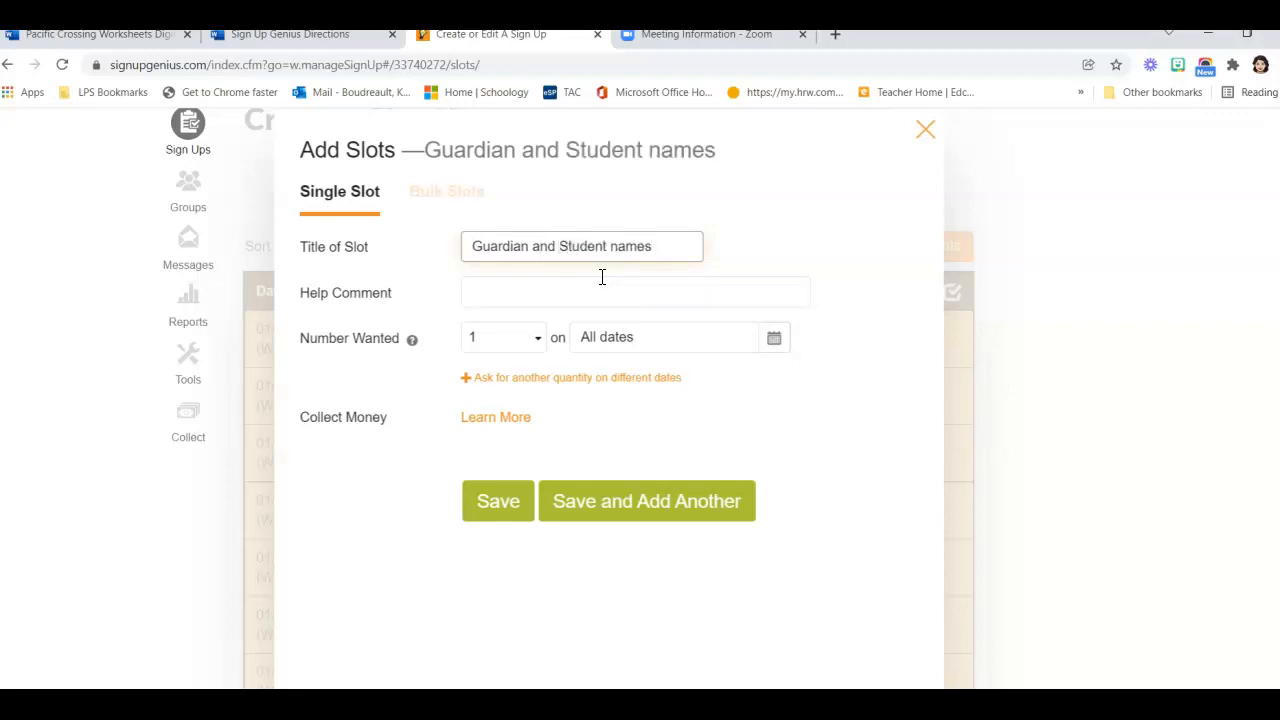
{"action": "left_click", "coordinate": [566, 291]}
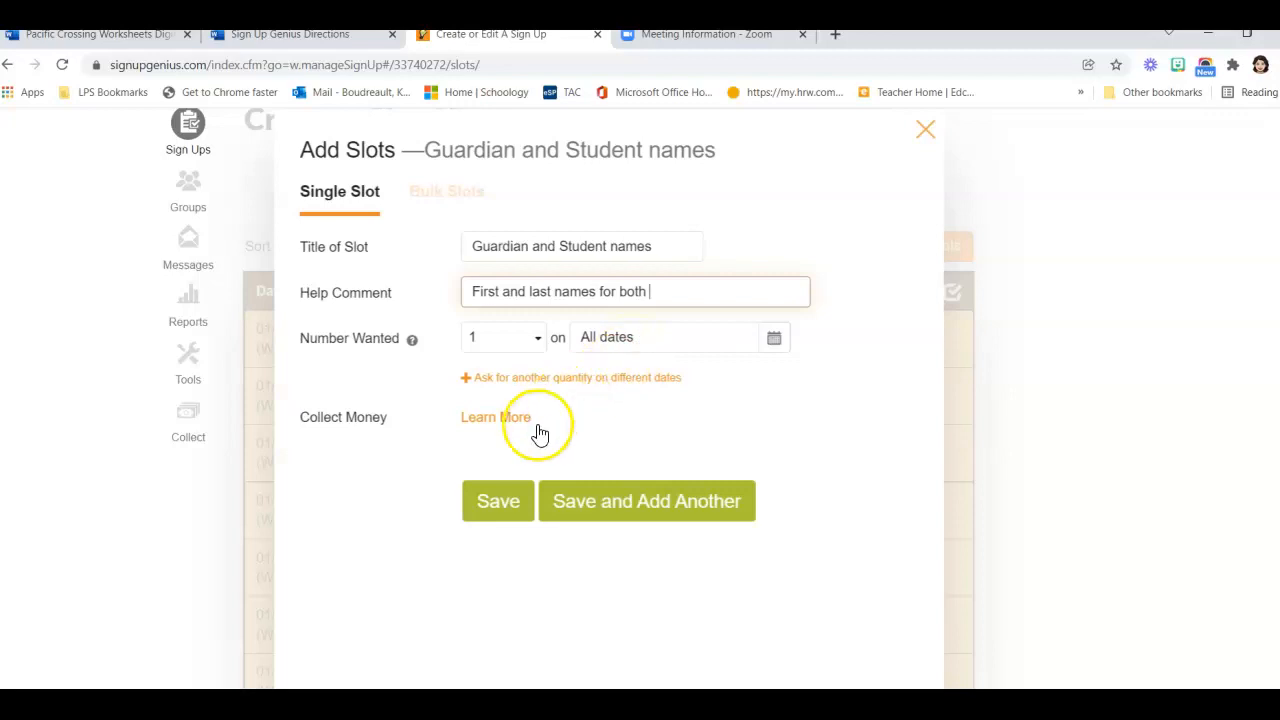
{"action": "left_click", "coordinate": [497, 510]}
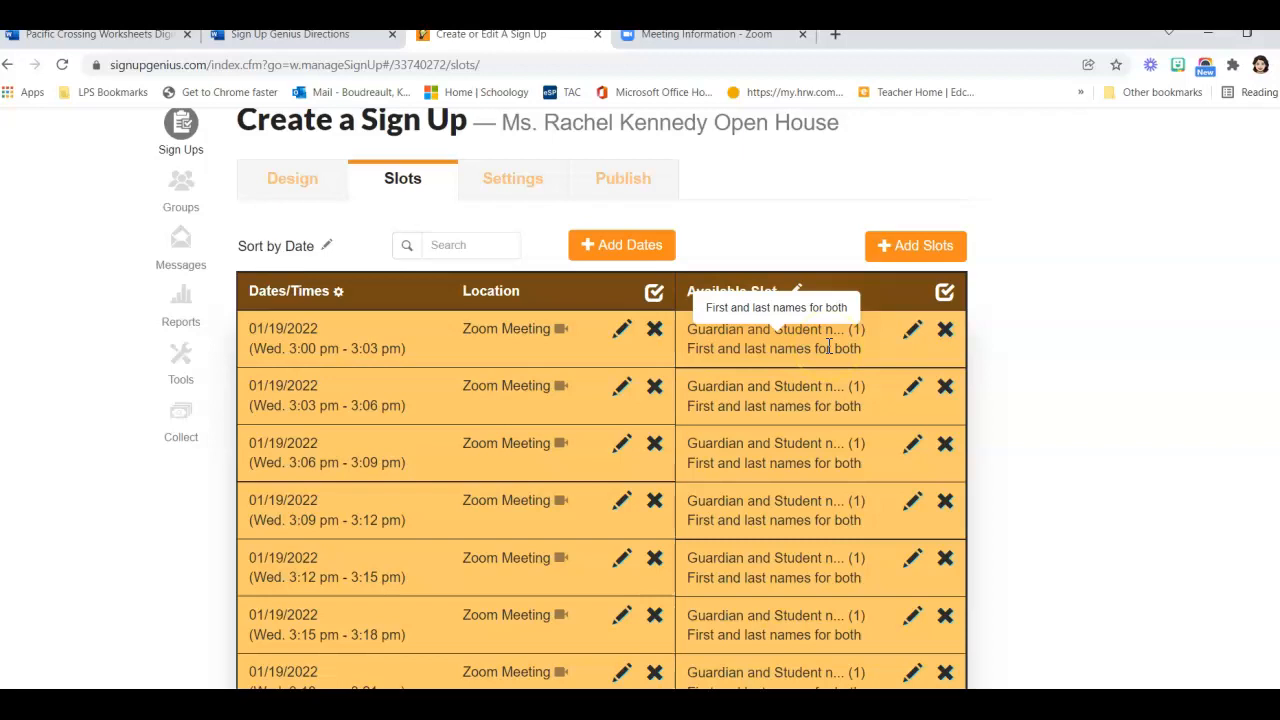
Review the slot times in the table and move on to the Settings step
{"action": "scroll", "coordinate": [600, 408], "scroll_direction": "down", "scroll_amount": 3}
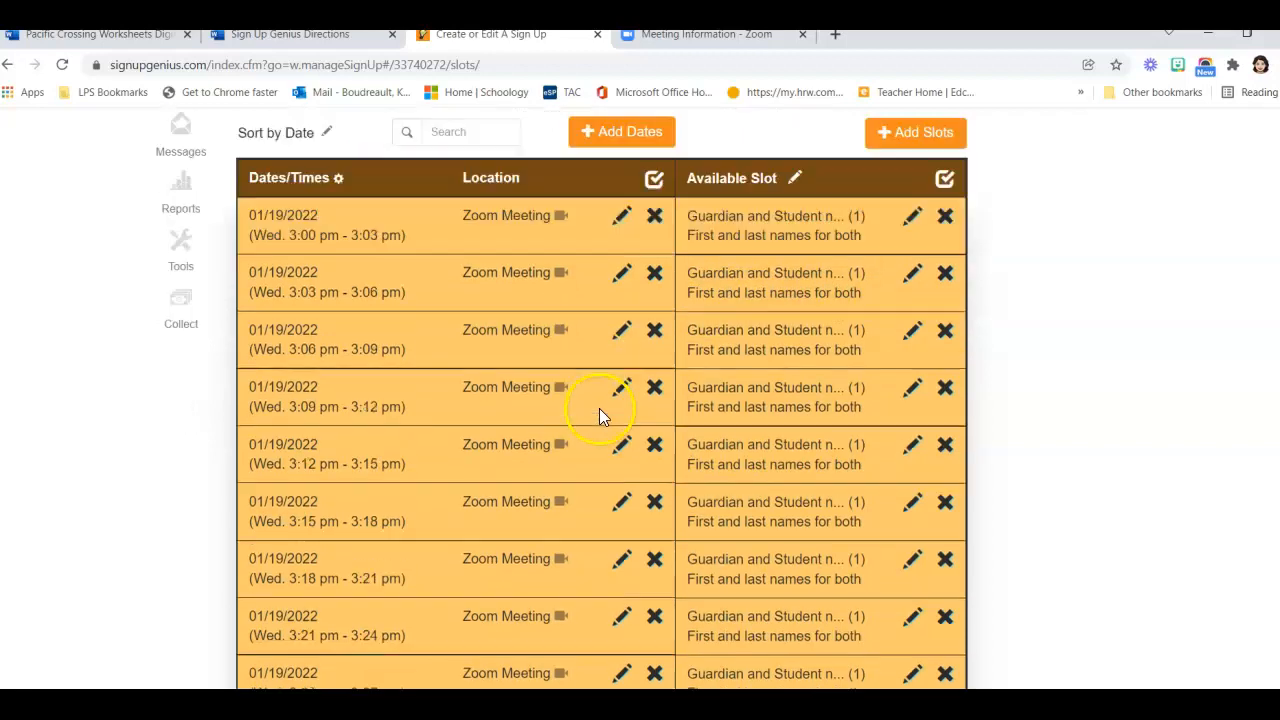
{"action": "scroll", "coordinate": [600, 408], "scroll_direction": "down", "scroll_amount": 2}
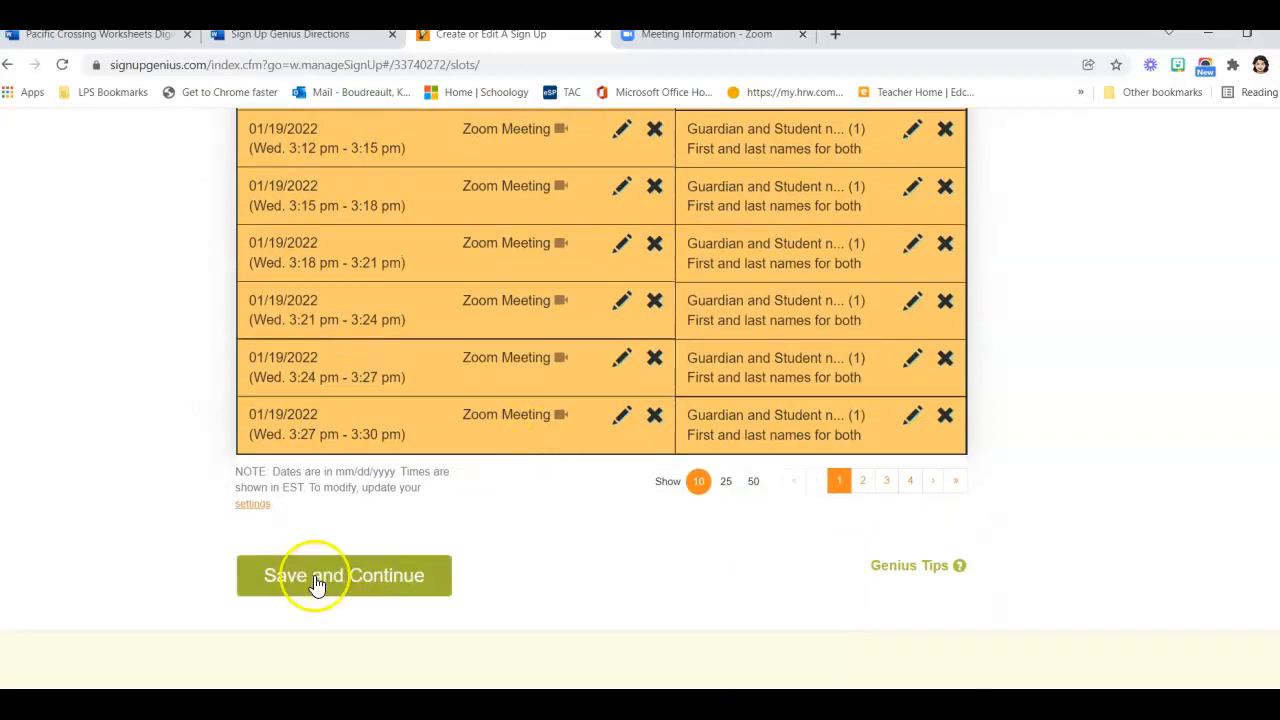
{"action": "scroll", "coordinate": [329, 578], "scroll_direction": "up", "scroll_amount": 3}
{"action": "scroll", "coordinate": [329, 559], "scroll_direction": "up", "scroll_amount": 2}
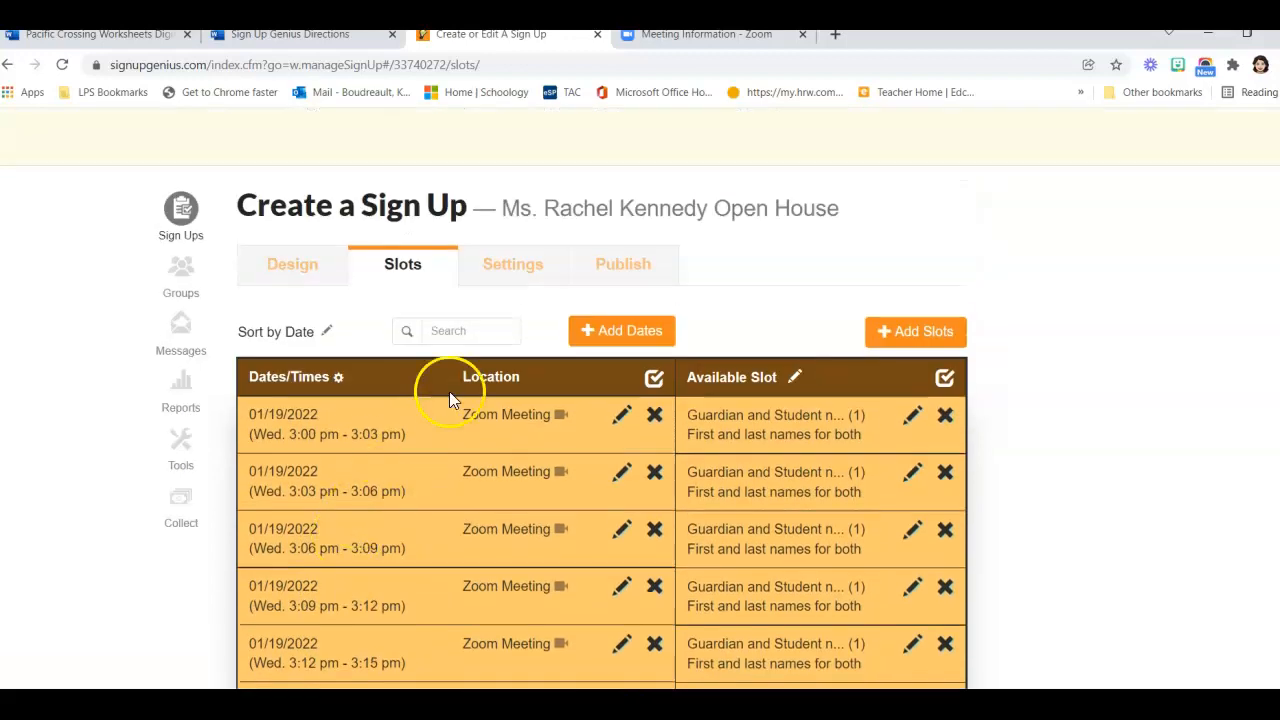
{"action": "left_click", "coordinate": [504, 272]}
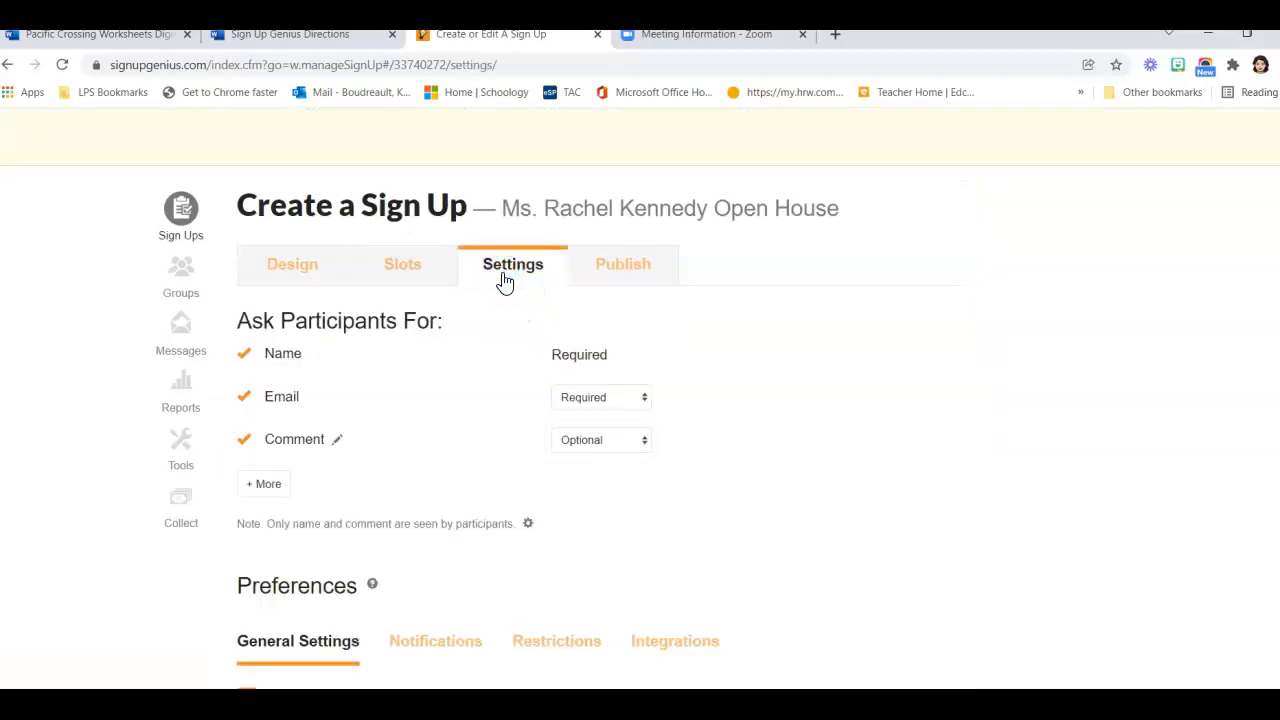
Disallow slot swapping, confirm 2-day email reminders, and save the settings
{"action": "scroll", "coordinate": [460, 351], "scroll_direction": "down", "scroll_amount": 1}
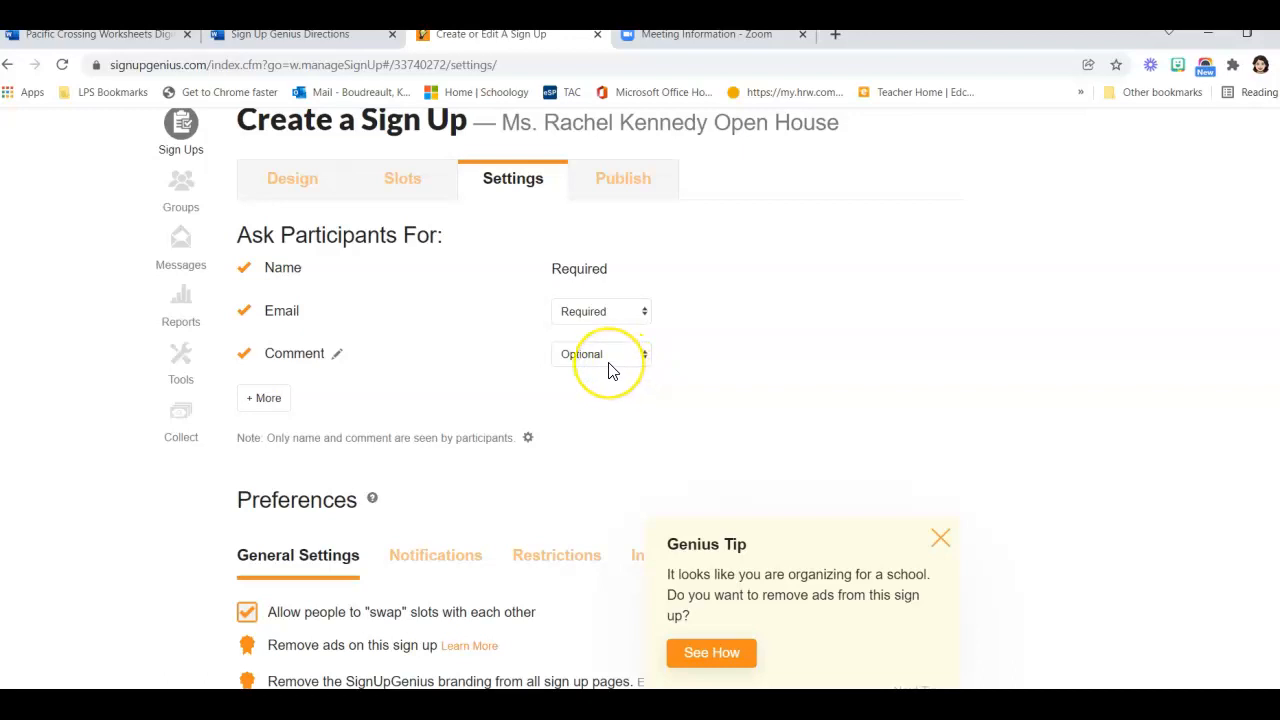
{"action": "scroll", "coordinate": [612, 370], "scroll_direction": "down", "scroll_amount": 3}
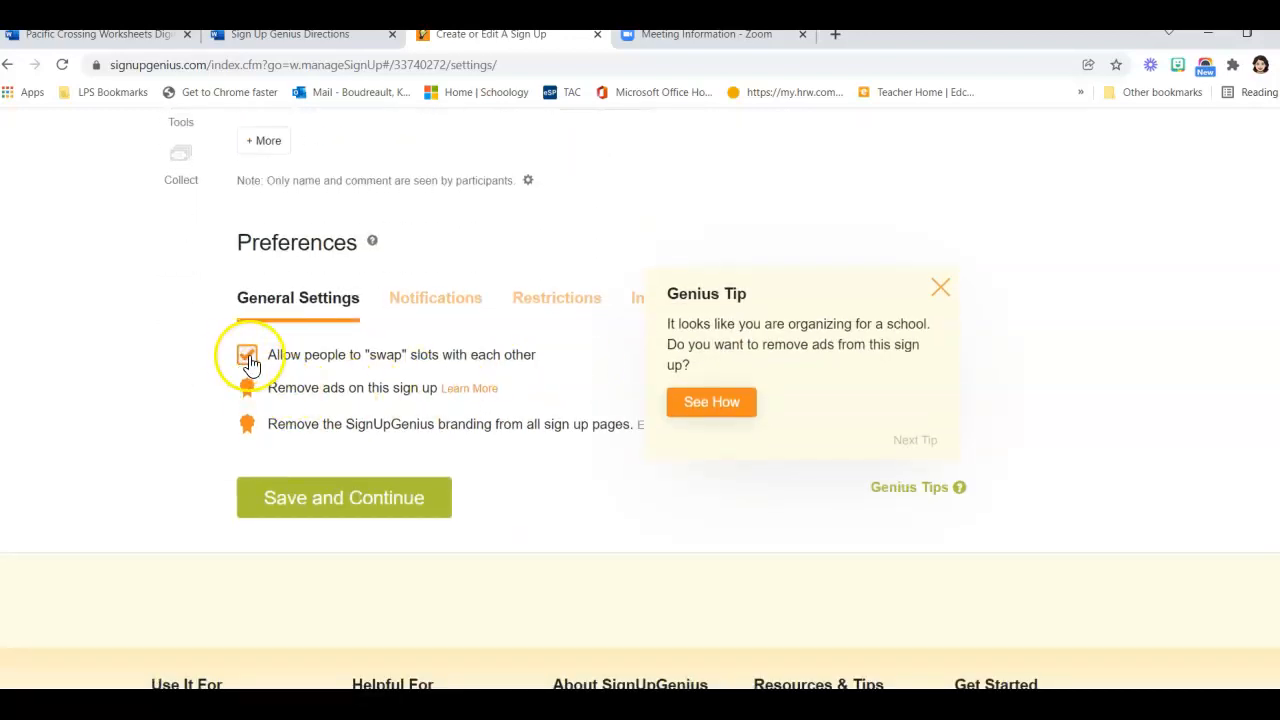
{"action": "left_click", "coordinate": [250, 362]}
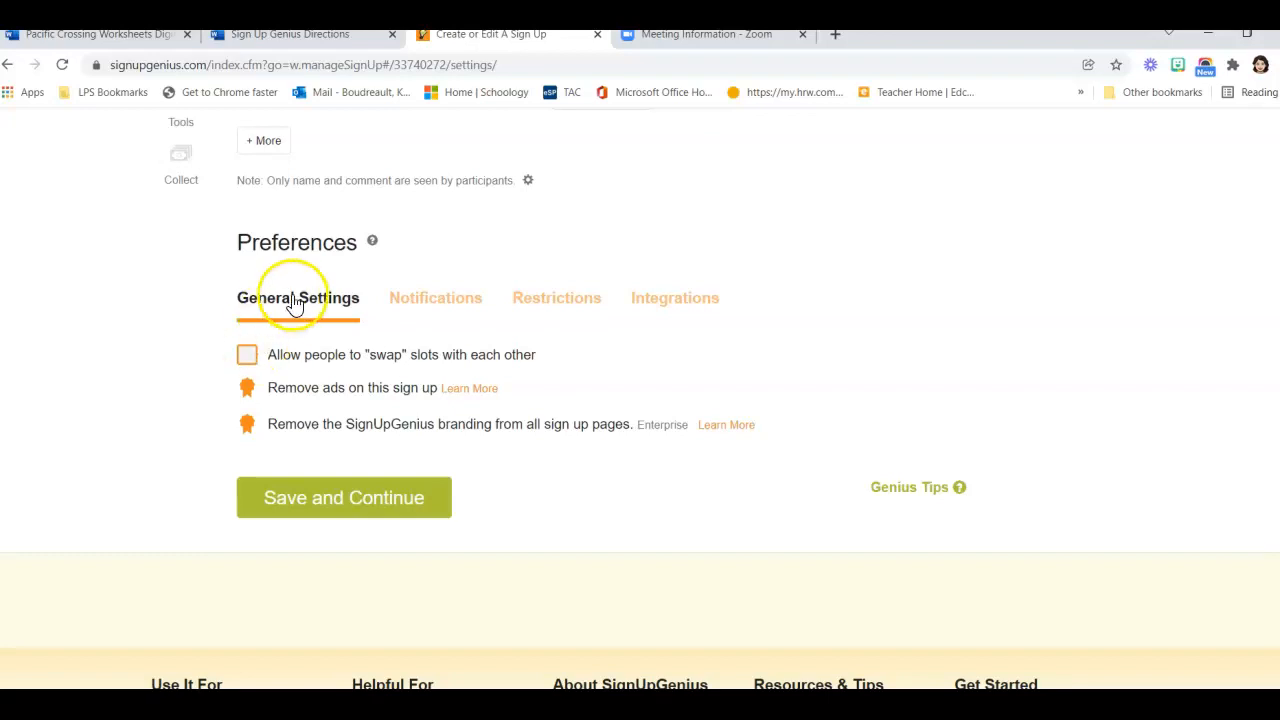
{"action": "left_click", "coordinate": [425, 306]}
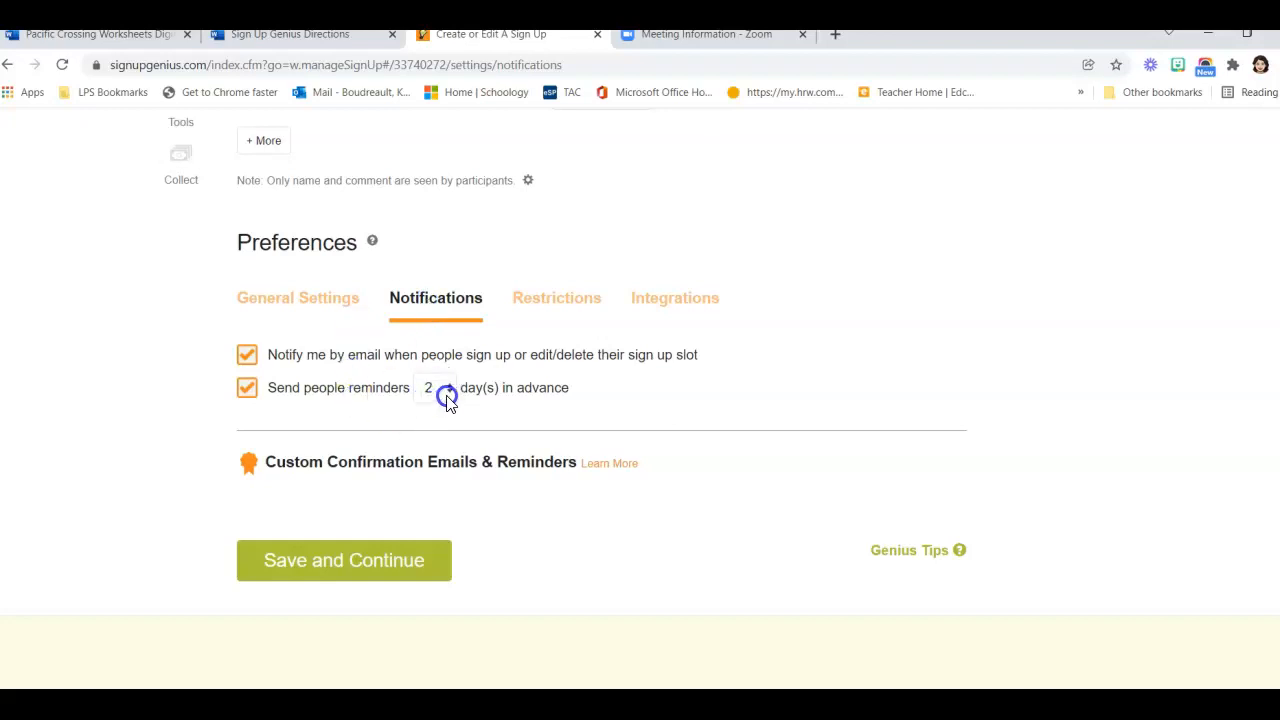
{"action": "left_click", "coordinate": [373, 559]}
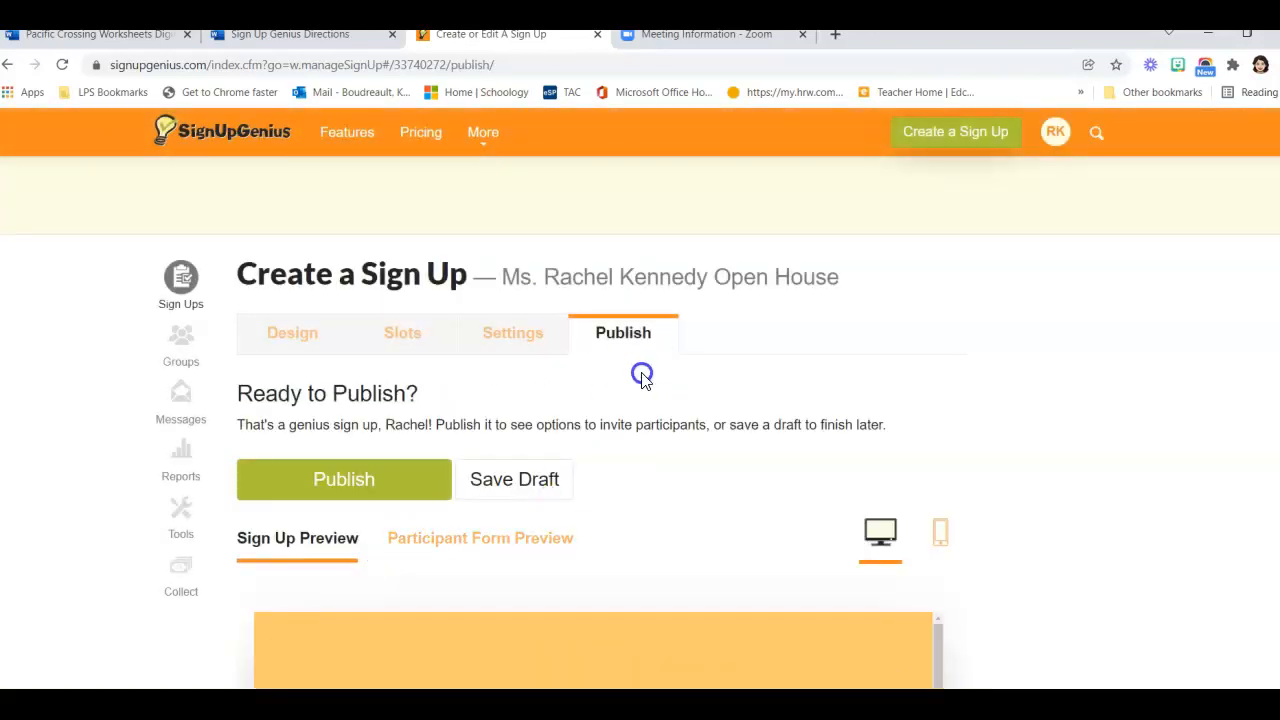
Check the open-house sign-up in phone and desktop previews, then publish it
{"action": "scroll", "coordinate": [641, 365], "scroll_direction": "down", "scroll_amount": 2}
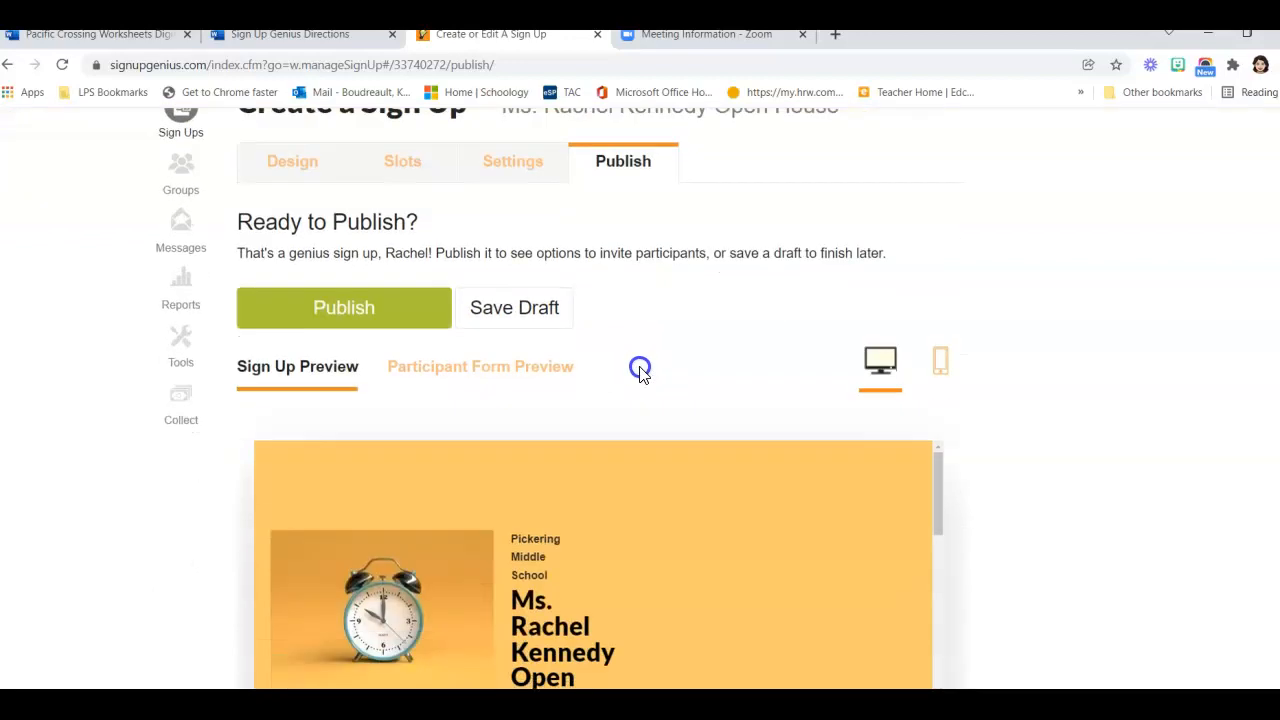
{"action": "scroll", "coordinate": [640, 370], "scroll_direction": "down", "scroll_amount": 8}
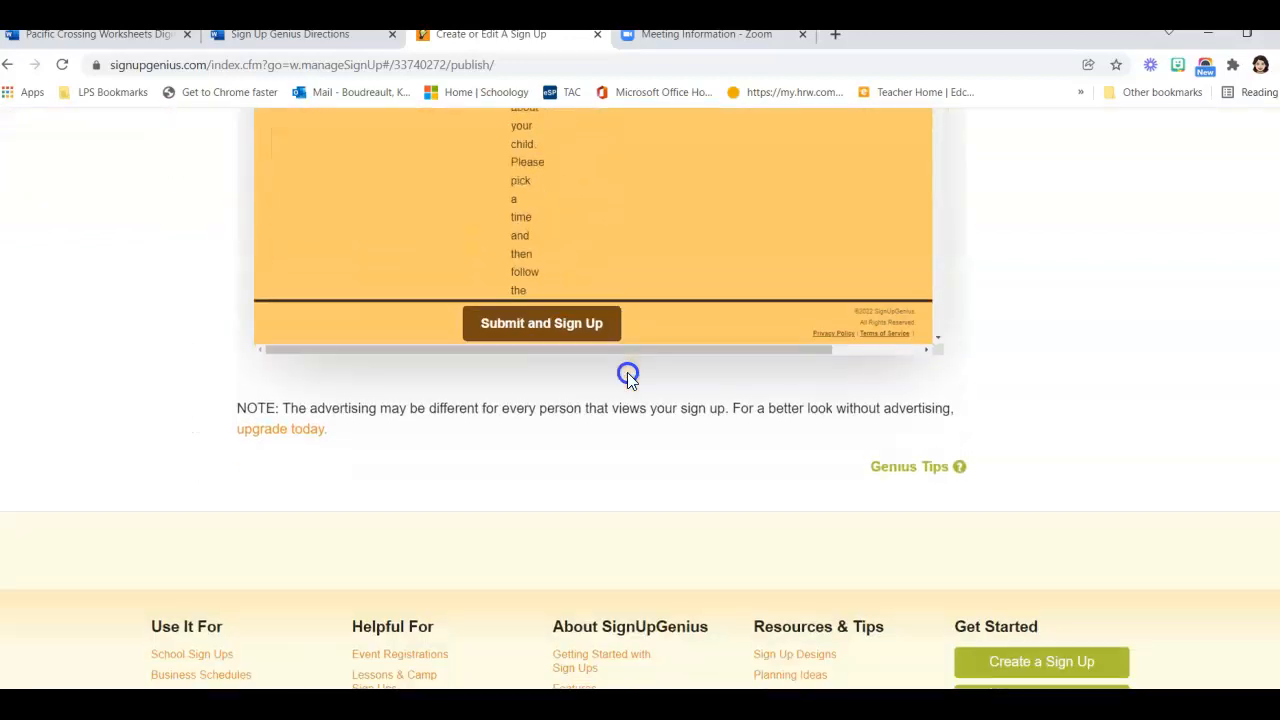
{"action": "scroll", "coordinate": [627, 373], "scroll_direction": "up", "scroll_amount": 10}
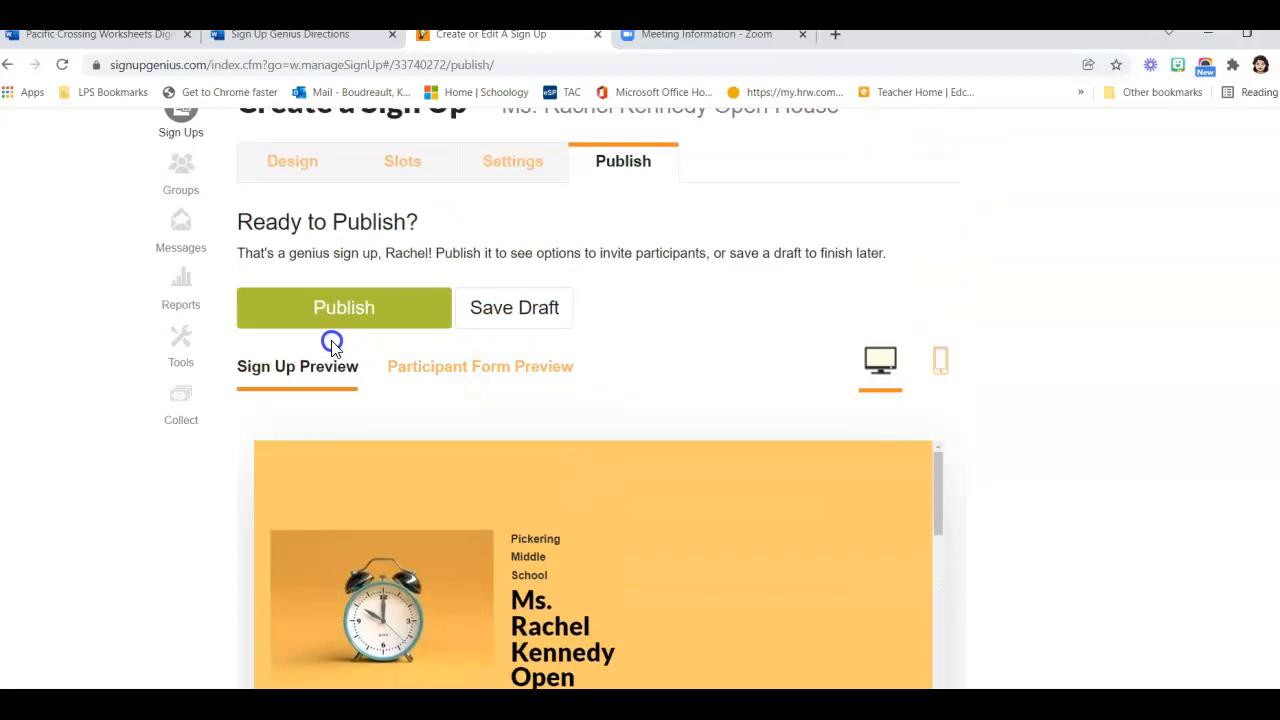
{"action": "left_click", "coordinate": [938, 362]}
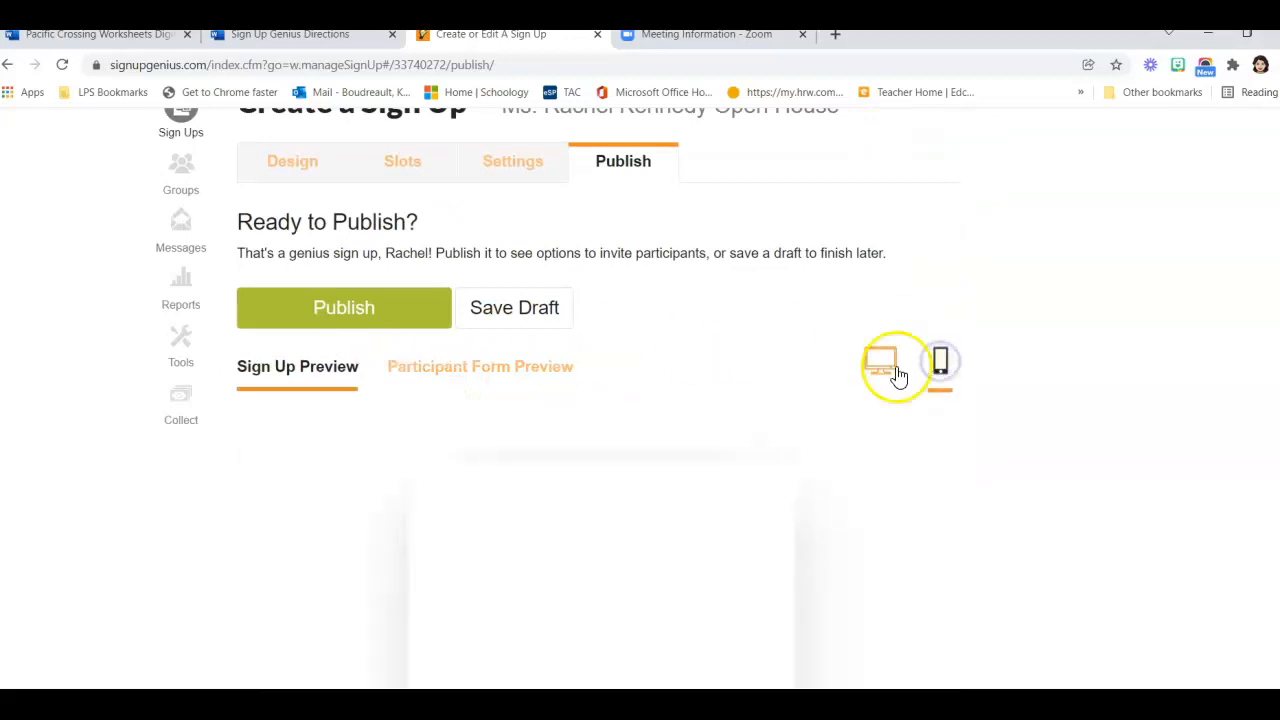
{"action": "left_click", "coordinate": [895, 375]}
{"action": "left_click", "coordinate": [343, 311]}
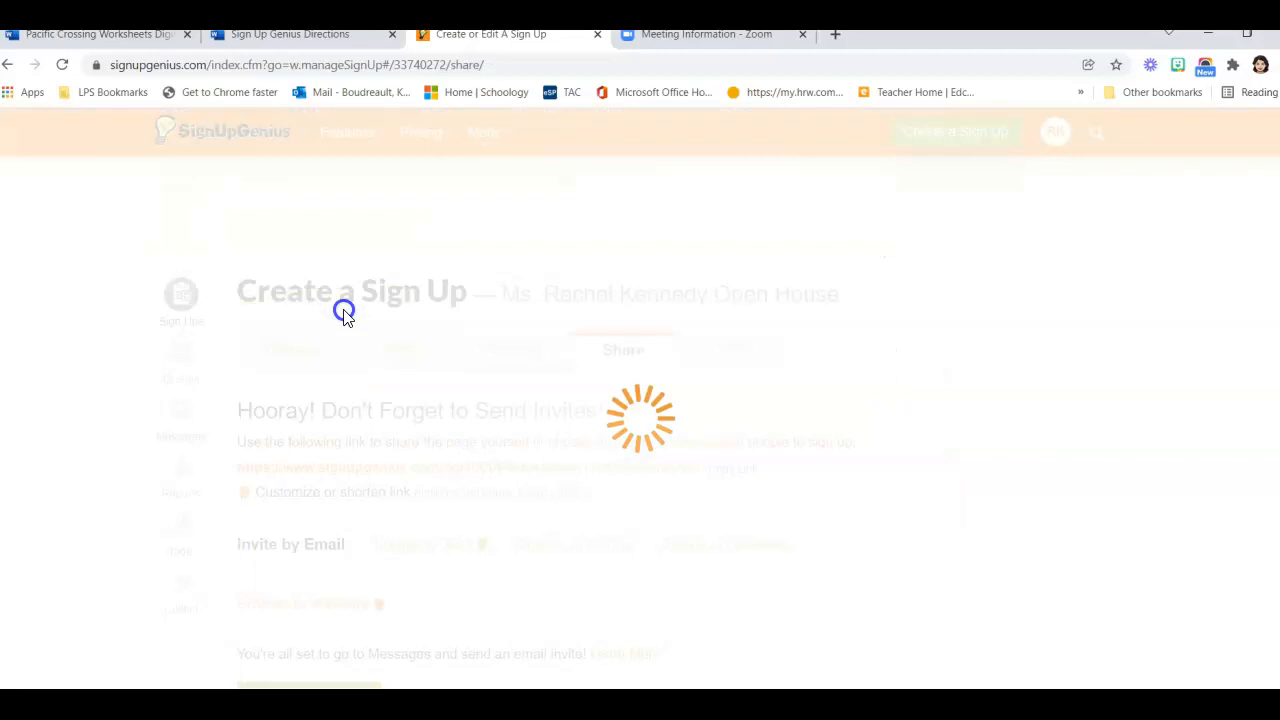
Copy the open-house sign-up's invite link from the Share page, dismissing the Genius Tip
{"action": "scroll", "coordinate": [408, 384], "scroll_direction": "down", "scroll_amount": 1}
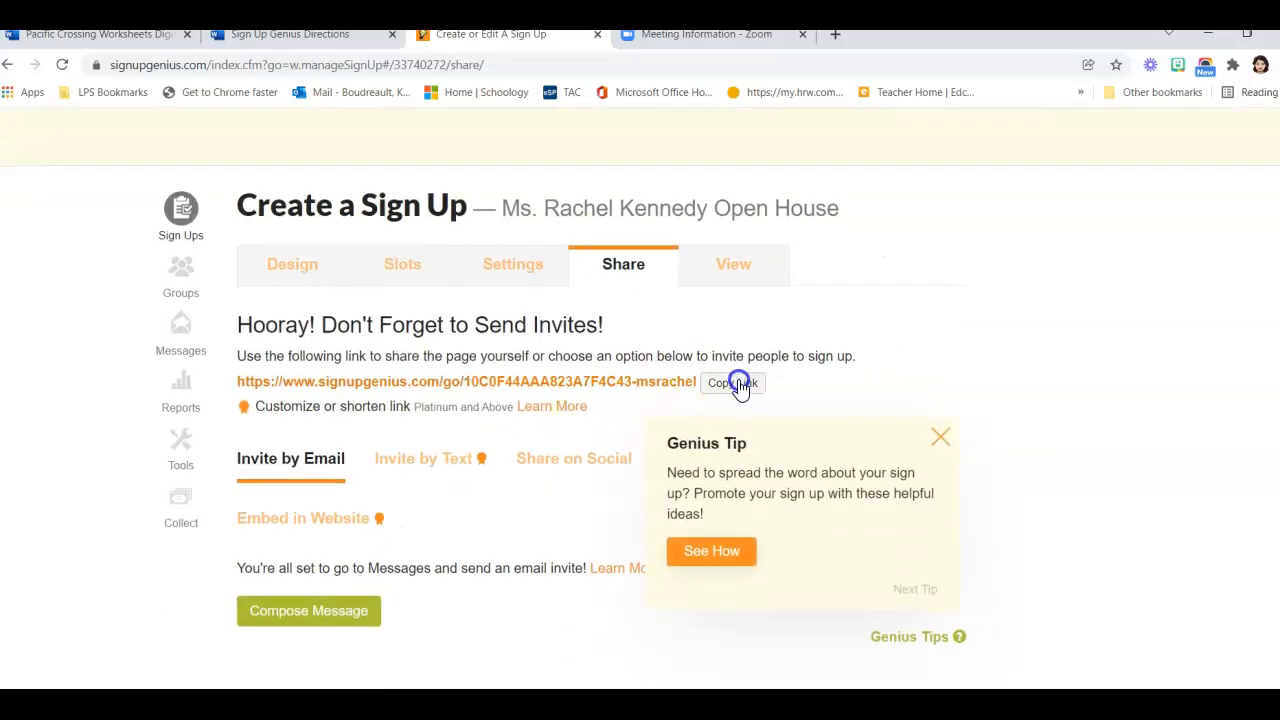
{"action": "left_click", "coordinate": [735, 384]}
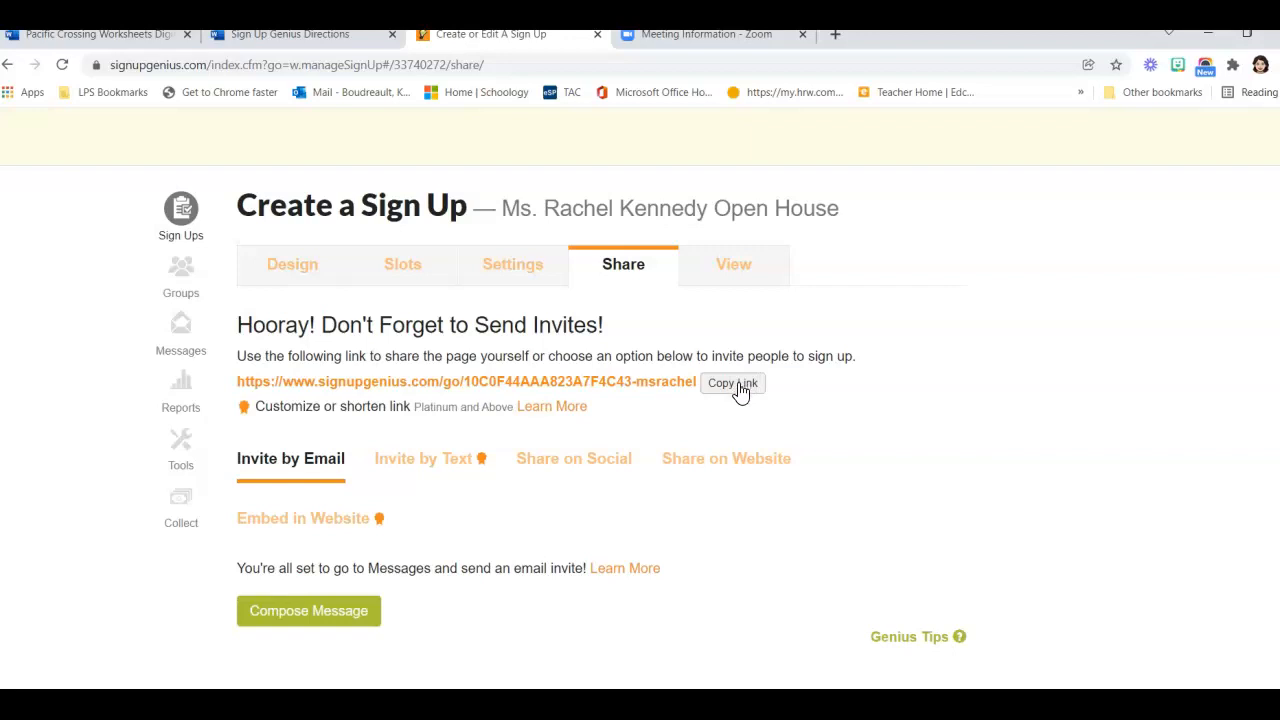
{"action": "scroll", "coordinate": [743, 405], "scroll_direction": "down", "scroll_amount": 1}
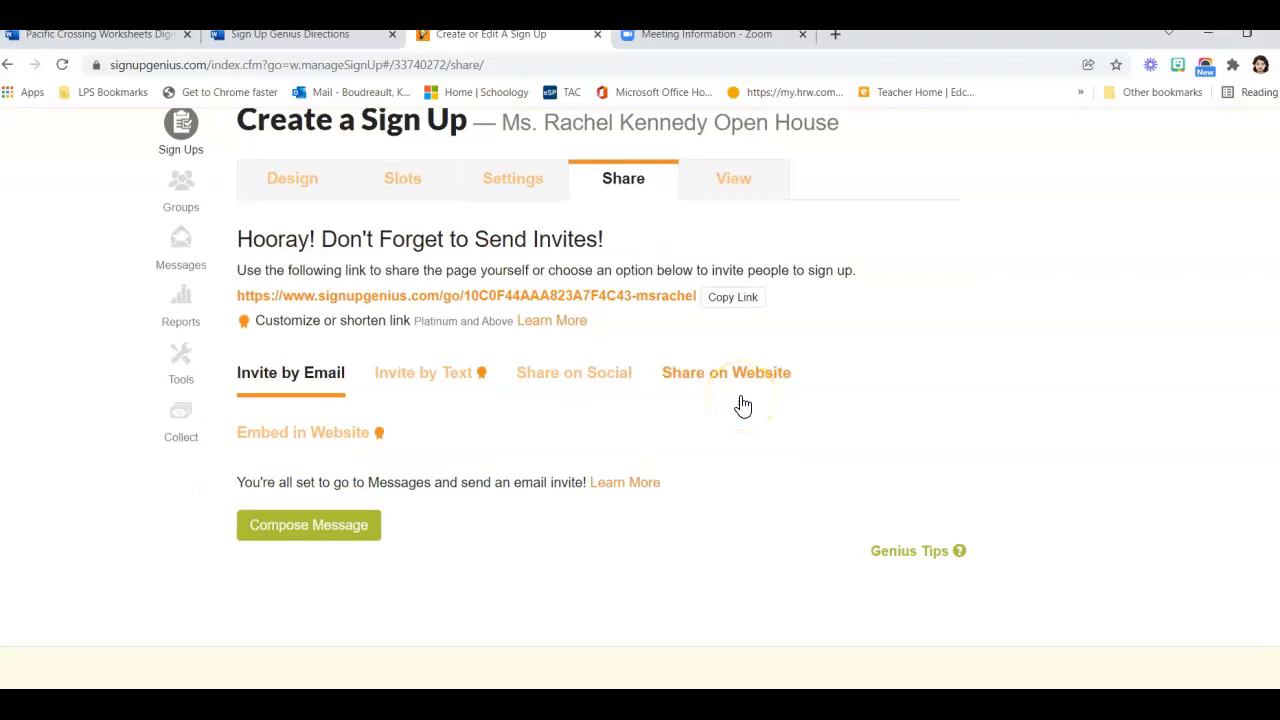
{"action": "scroll", "coordinate": [743, 405], "scroll_direction": "up", "scroll_amount": 2}
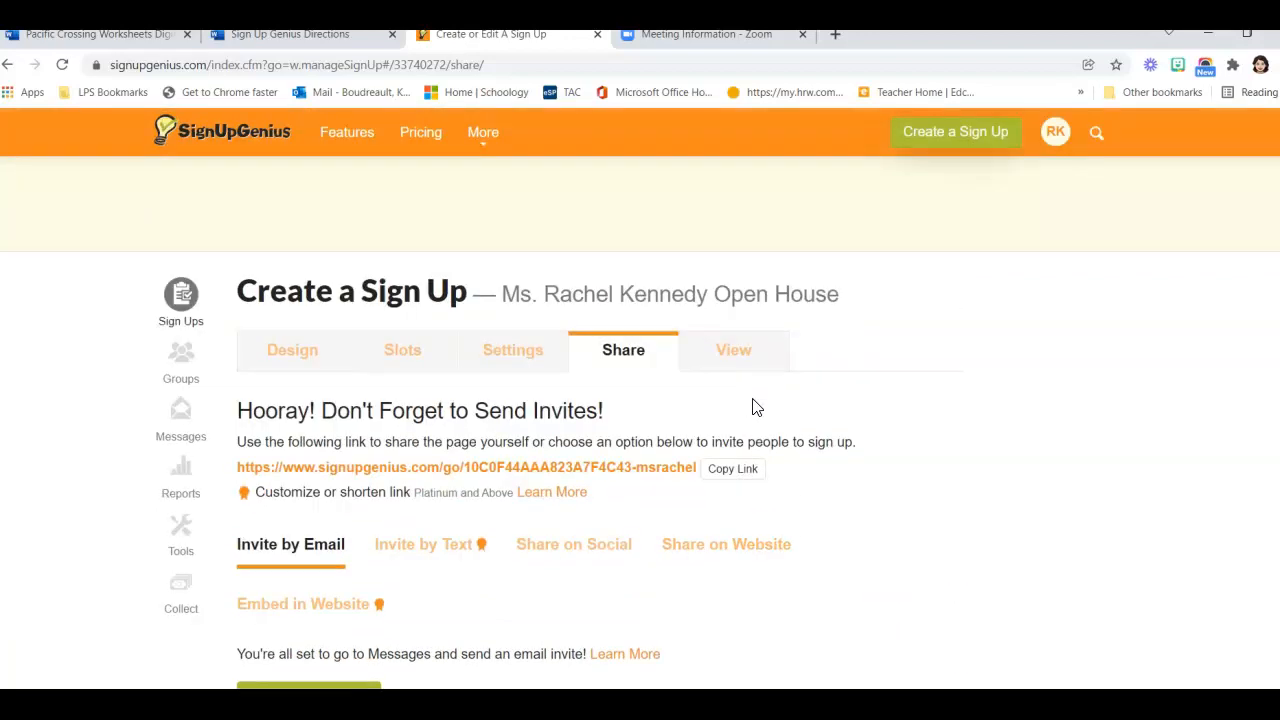
Open the live Pickering Middle School sign-up, dismiss the ad-blocker notice, and review its 3-minute slots
{"action": "left_click", "coordinate": [727, 360]}
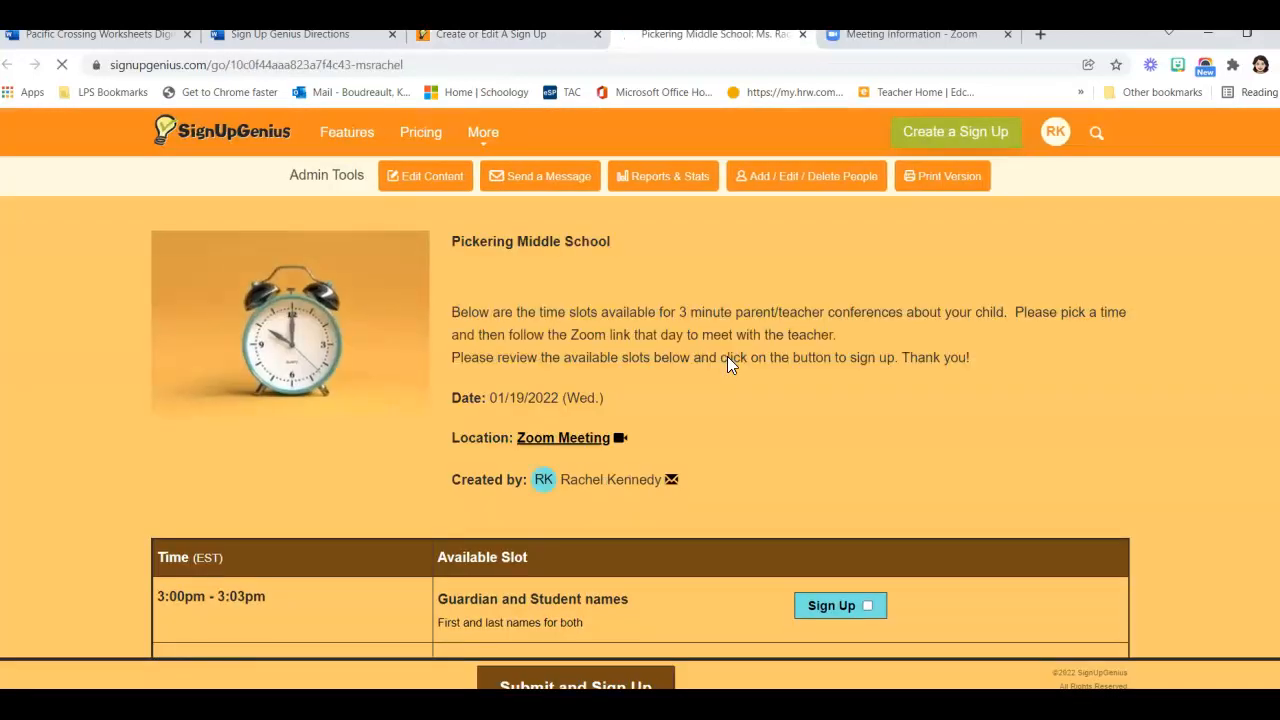
{"action": "scroll", "coordinate": [728, 372], "scroll_direction": "down", "scroll_amount": 3}
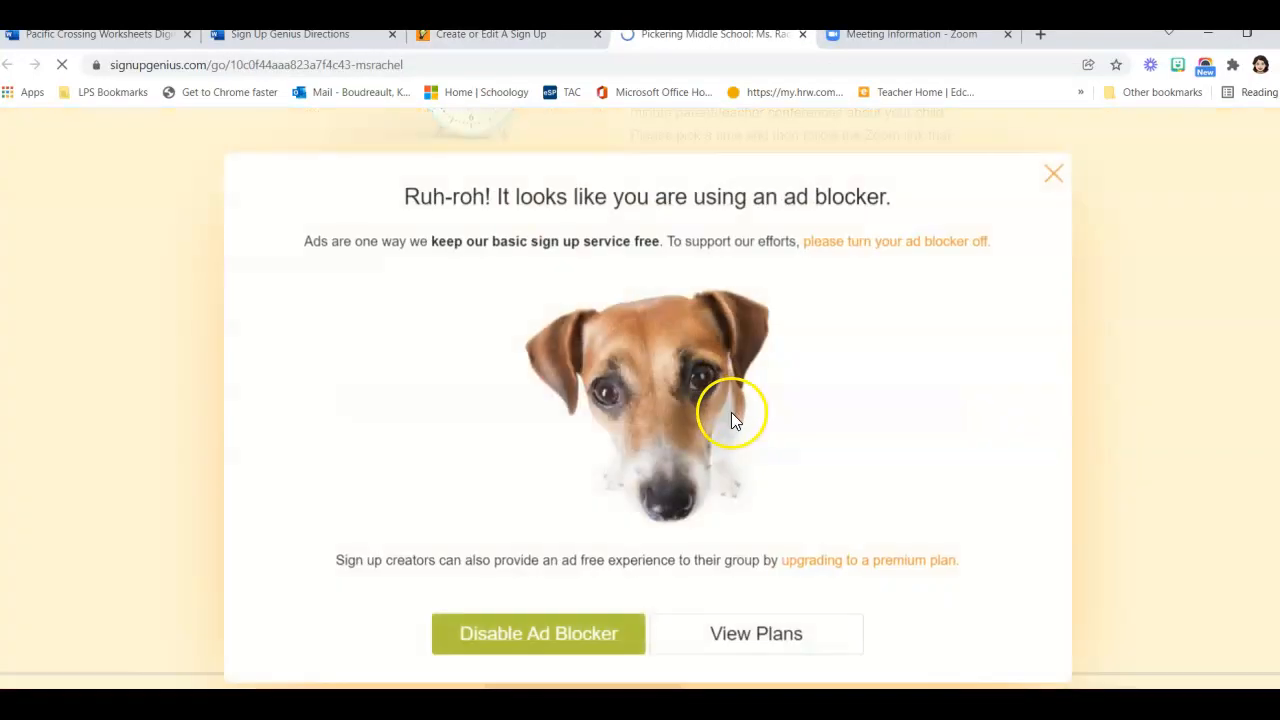
{"action": "left_click", "coordinate": [1054, 177]}
{"action": "scroll", "coordinate": [810, 351], "scroll_direction": "down", "scroll_amount": 2}
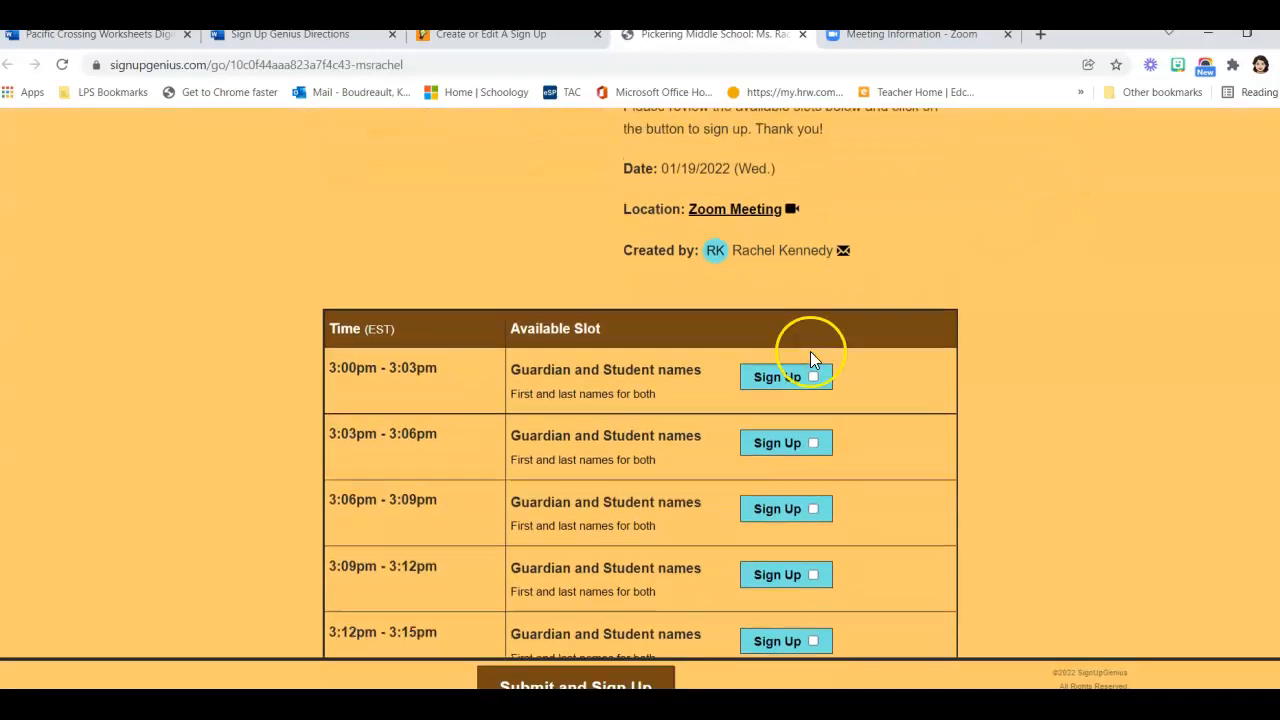
{"action": "scroll", "coordinate": [810, 351], "scroll_direction": "up", "scroll_amount": 5}
{"action": "scroll", "coordinate": [810, 351], "scroll_direction": "up", "scroll_amount": 2}
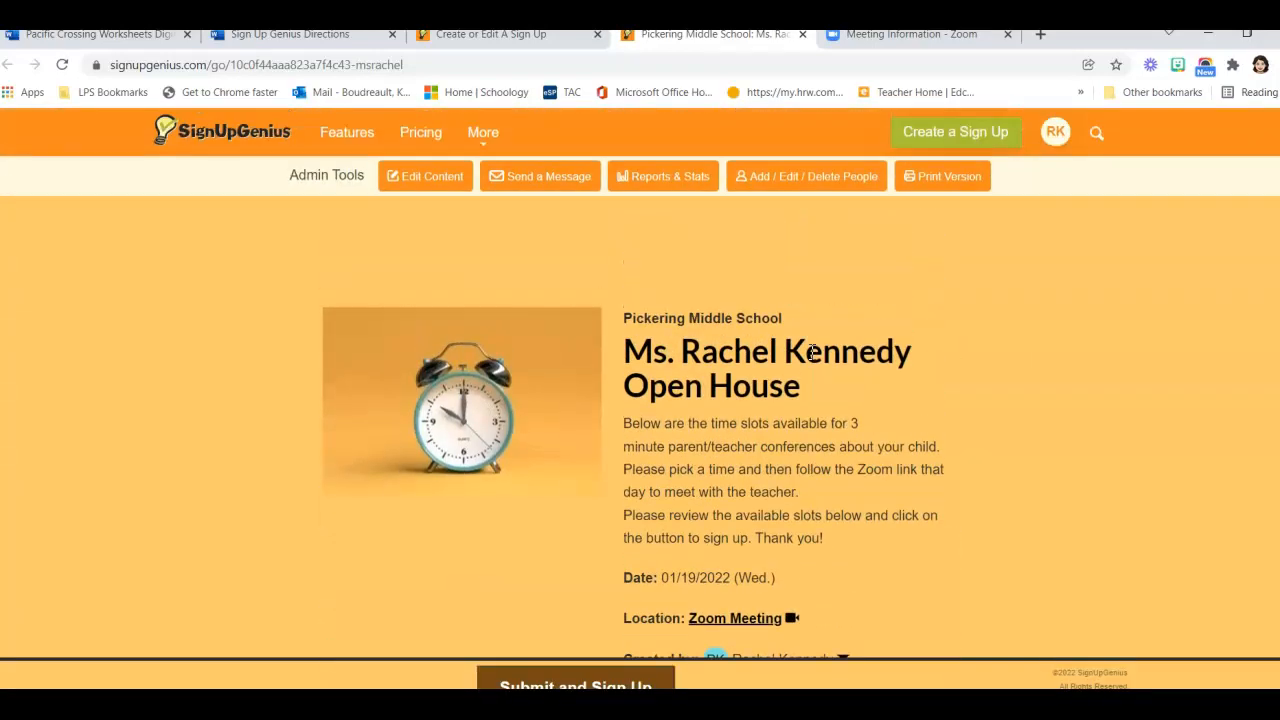